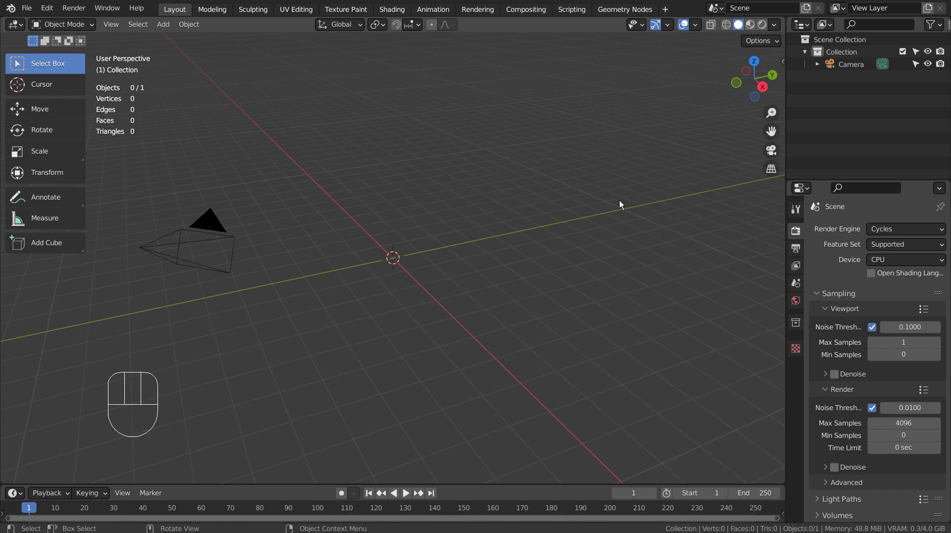
Import the Ink - 67358.mp4 video file through Images as Planes
key("shift+a")
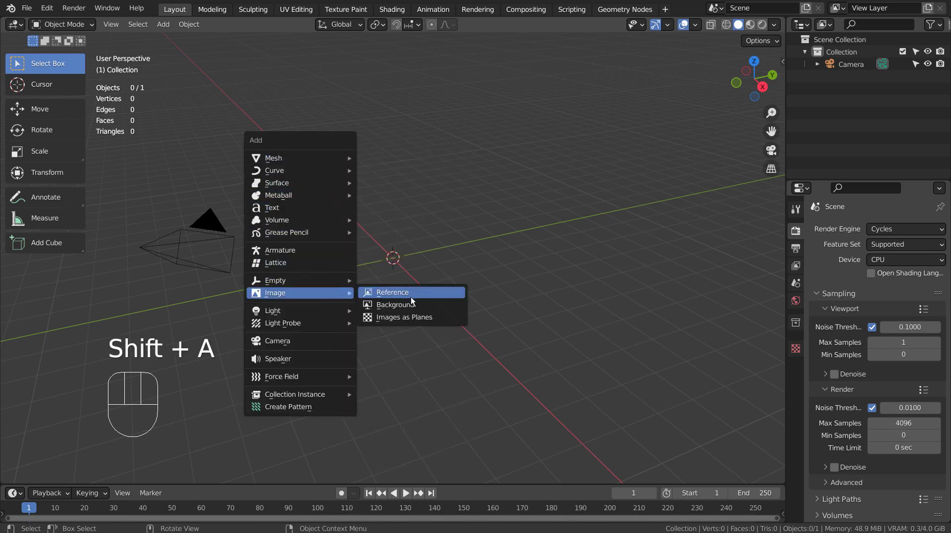
mouse_move(300, 293)
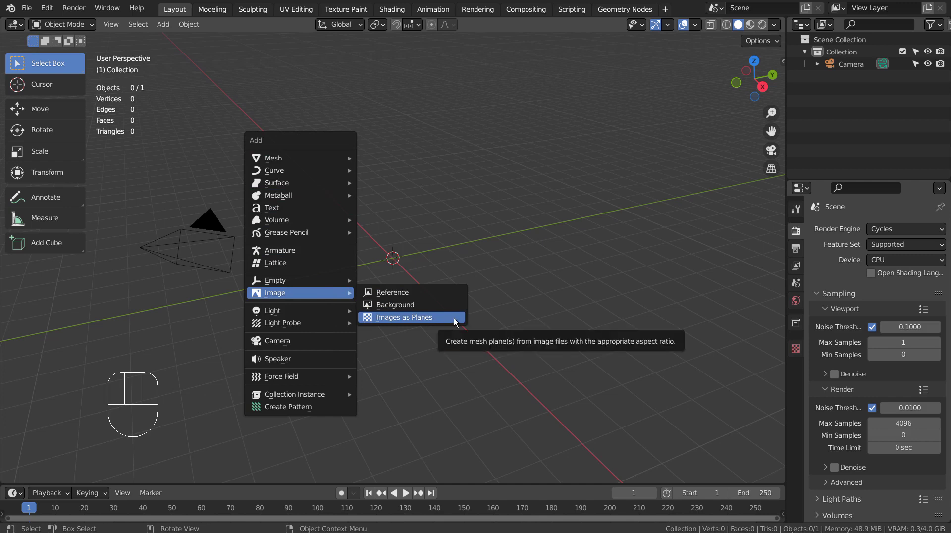
left_click(455, 321)
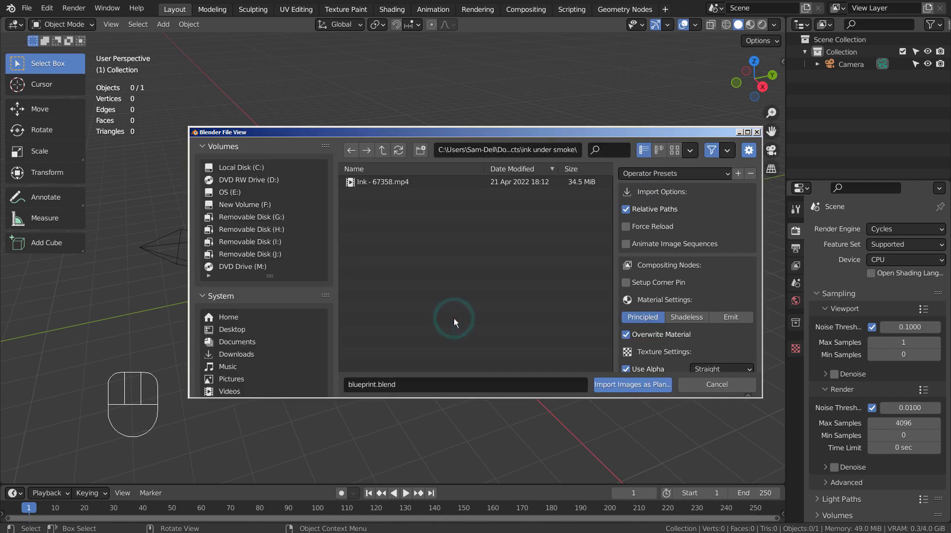
left_click(389, 183)
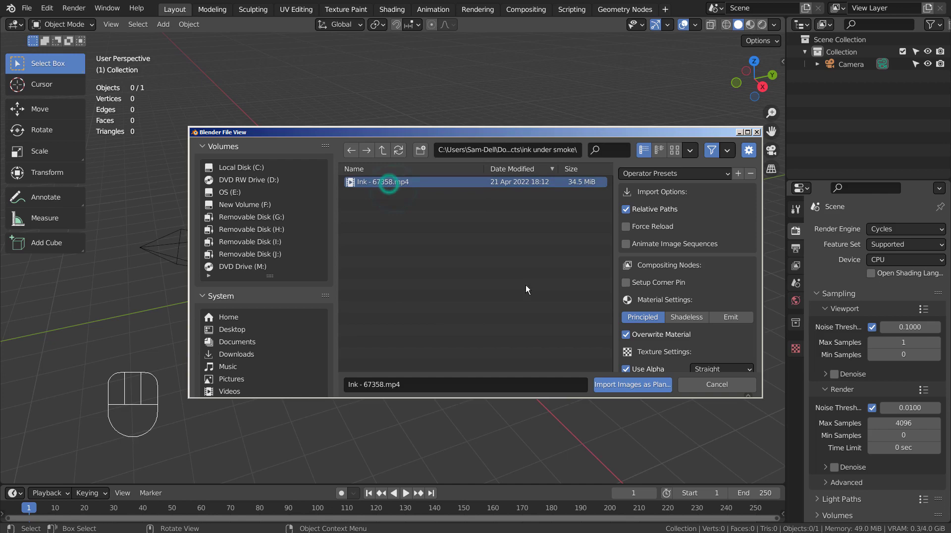
left_click(623, 385)
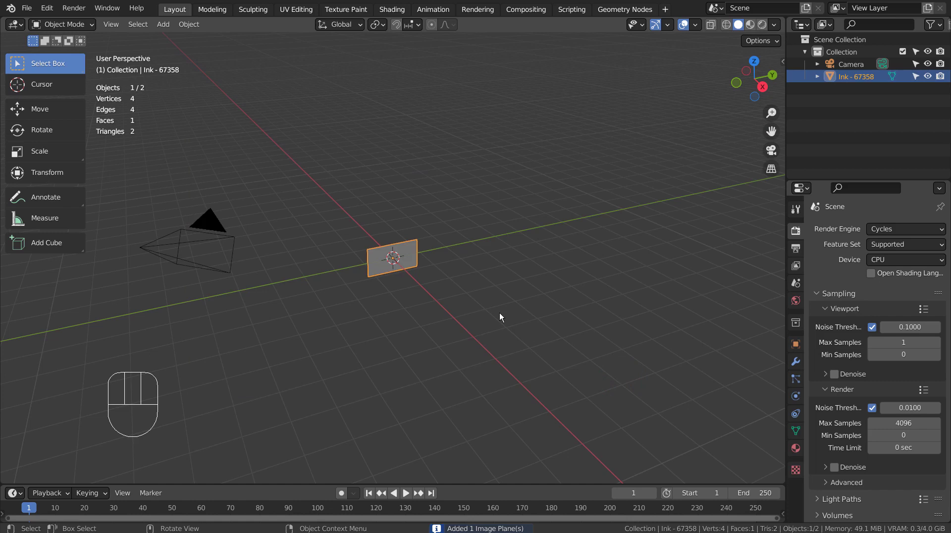
Rotate the ink plane 90° around Z and then 90° around X
type("rz")
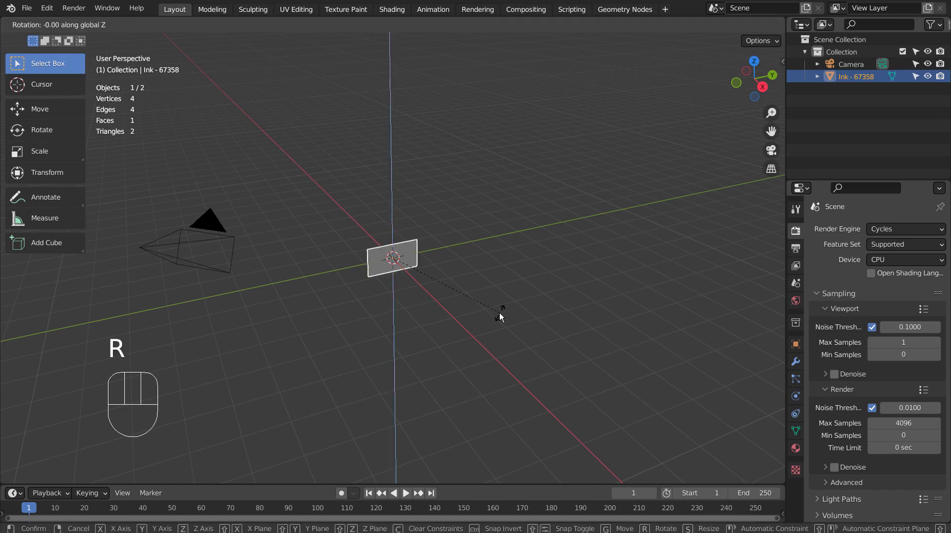
type("90")
key("Return")
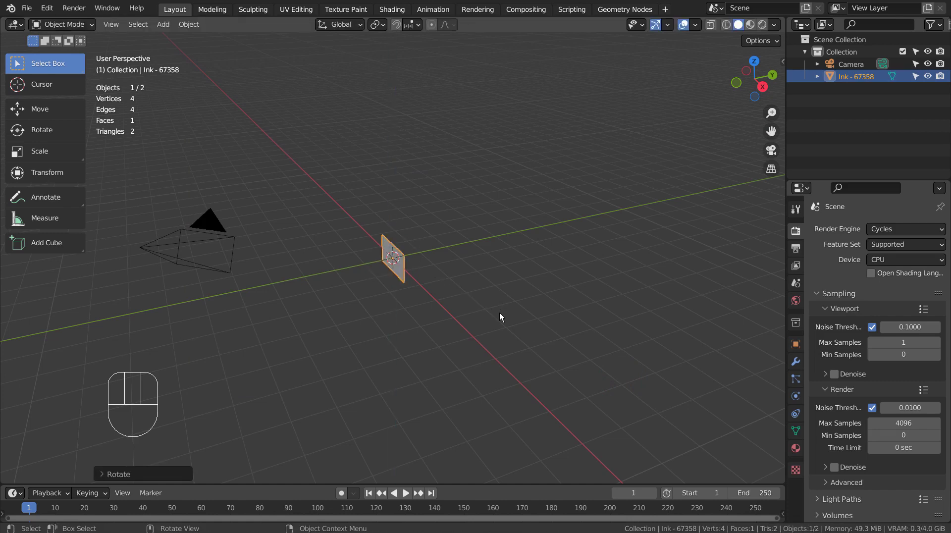
type("rx90")
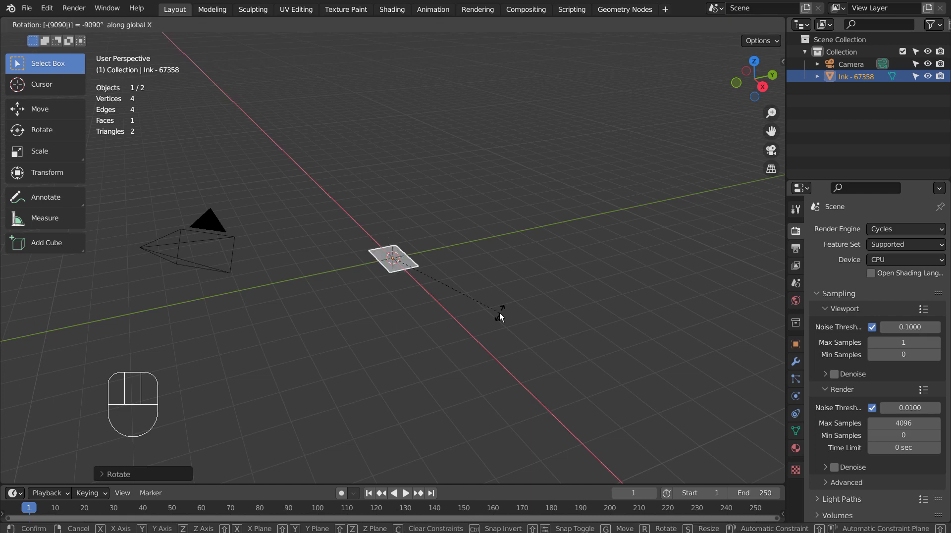
key("Return")
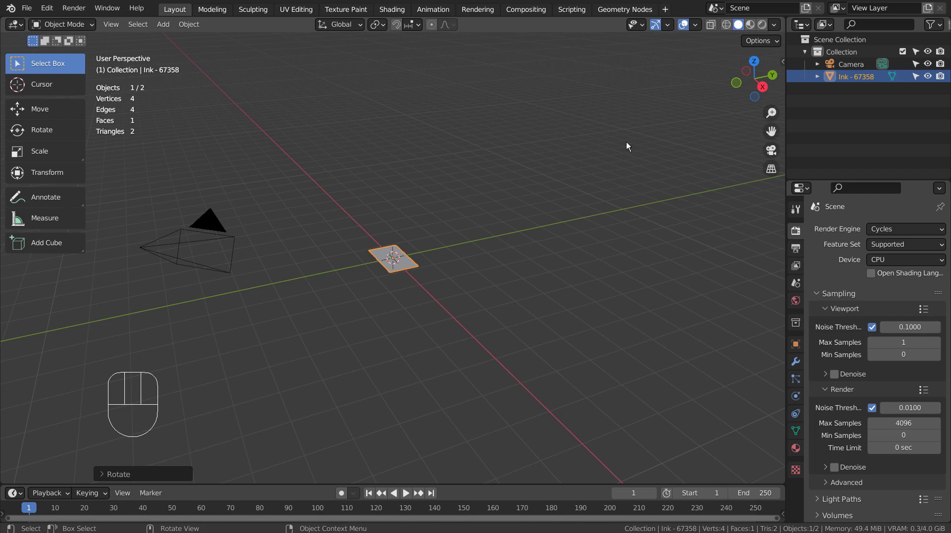
Switch to Material Preview shading and orbit to look down on the plane
left_click(750, 25)
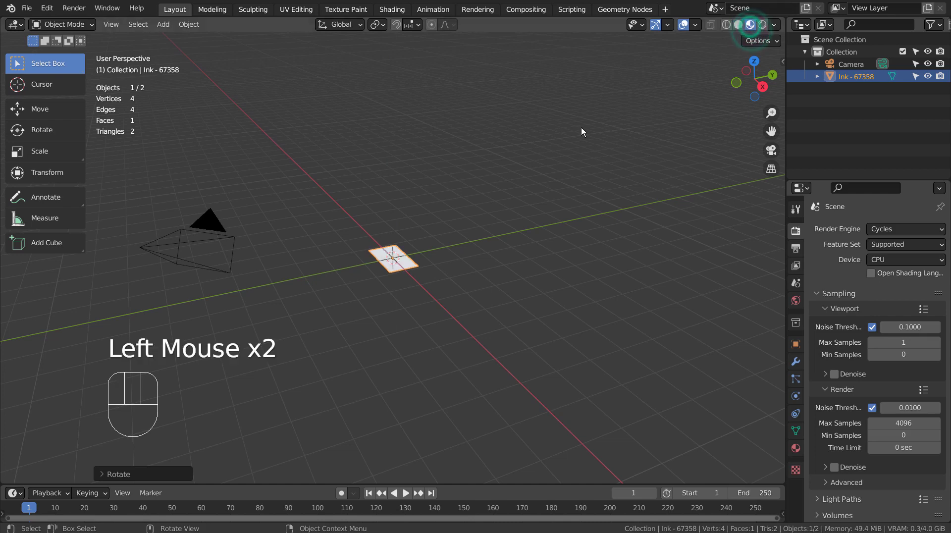
middle_click_drag(442, 195, 545, 271)
scroll(531, 270, "up", 3)
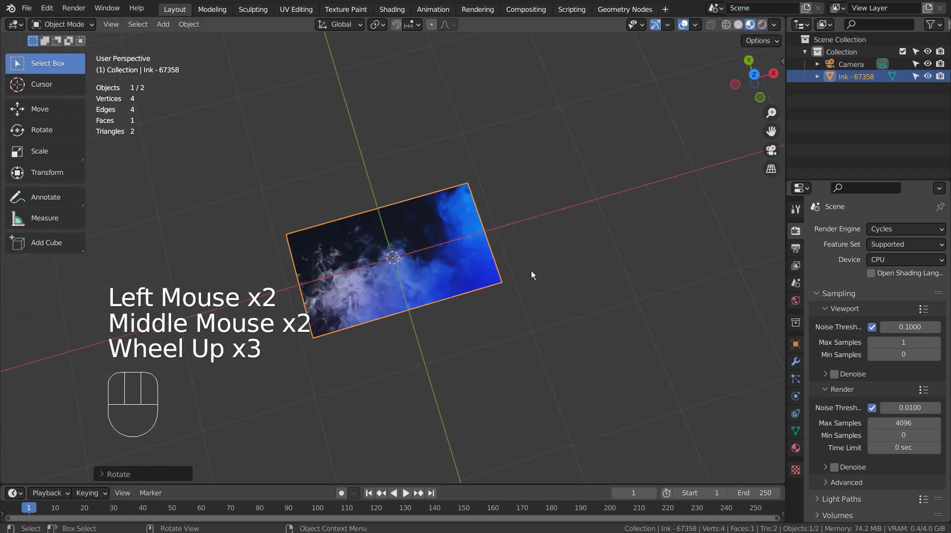
scroll(531, 271, "up", 2)
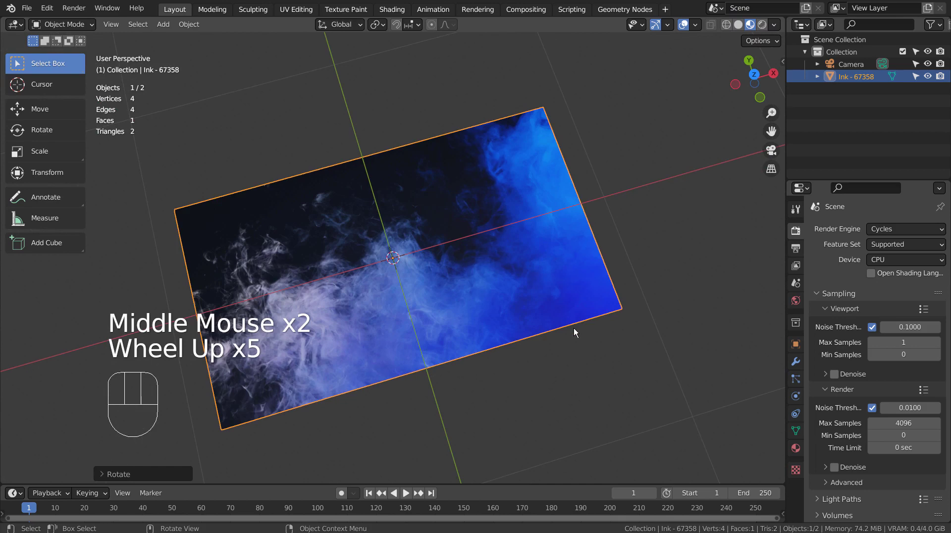
middle_click_drag(573, 328, 570, 302)
Level the plane's rotation from front view, then orbit back to the textured plane
key("KP_1")
key("r")
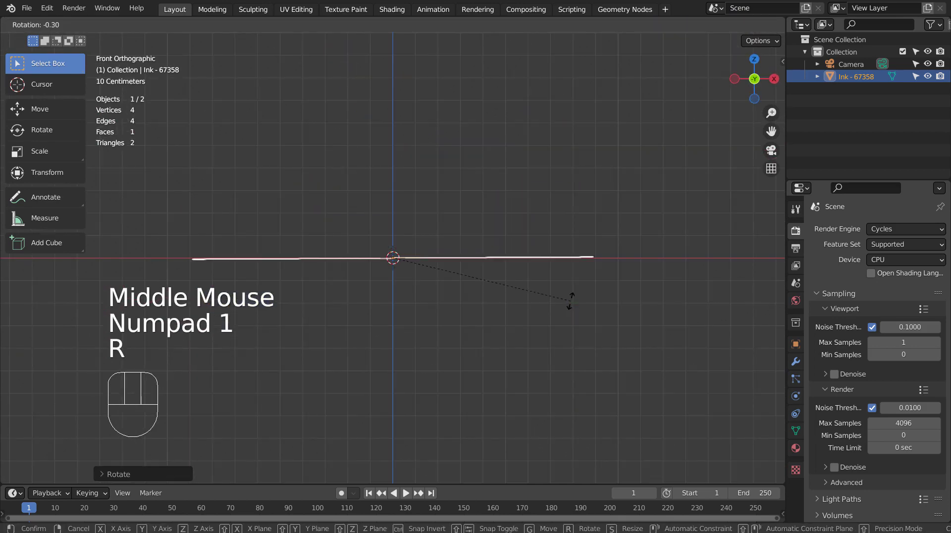
left_click(220, 213)
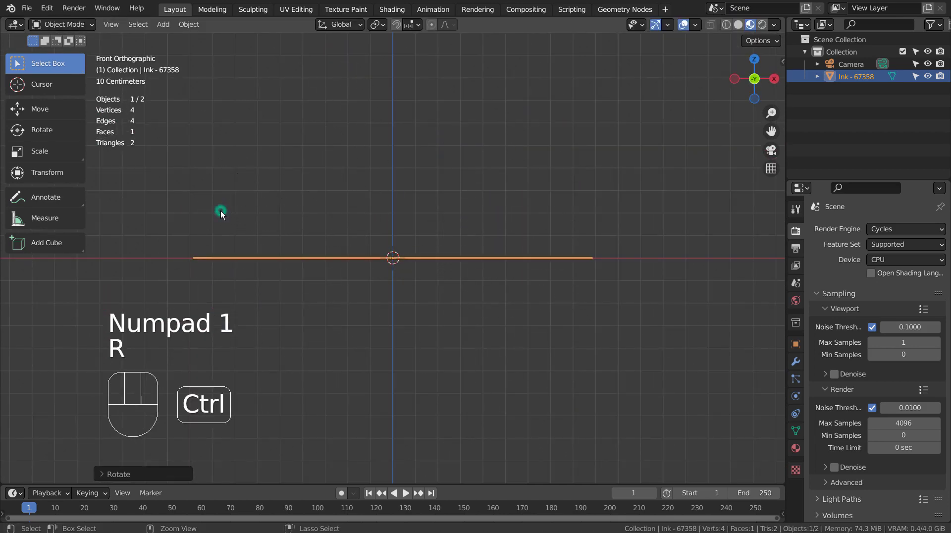
mouse_move(538, 272)
middle_mouse_down()
mouse_move(586, 251)
mouse_move(585, 359)
mouse_move(541, 242)
mouse_move(551, 360)
mouse_move(539, 310)
middle_mouse_up()
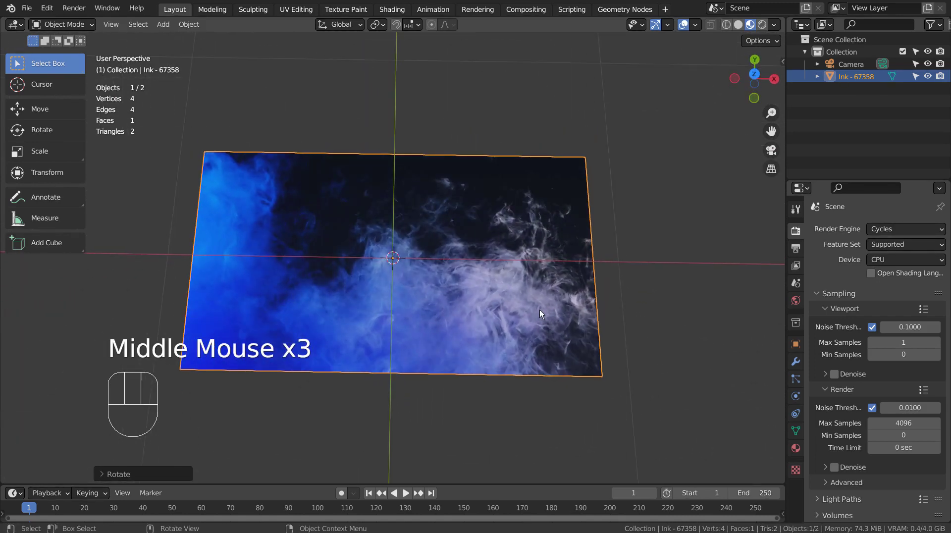
Play the ink video, then replay it from the Numpad 7 top view
key("space")
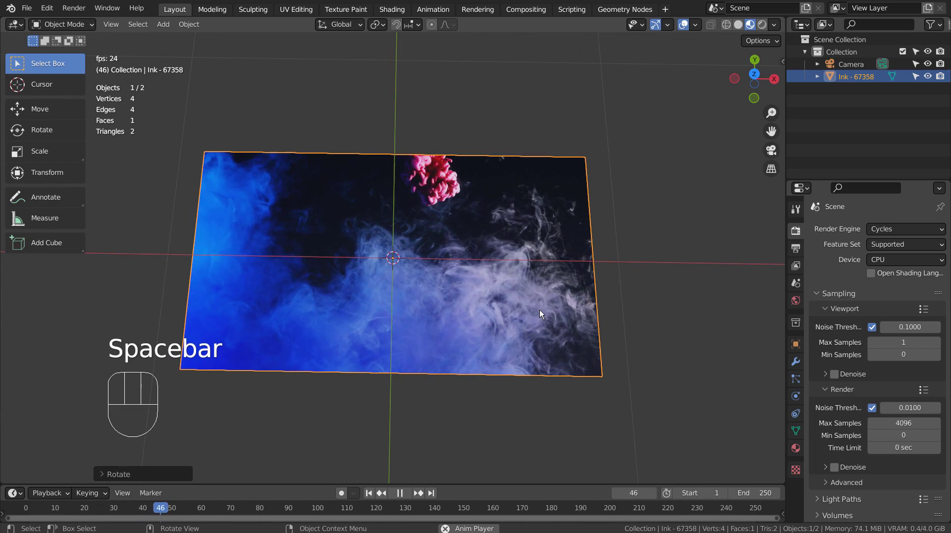
key("space")
key("KP_7")
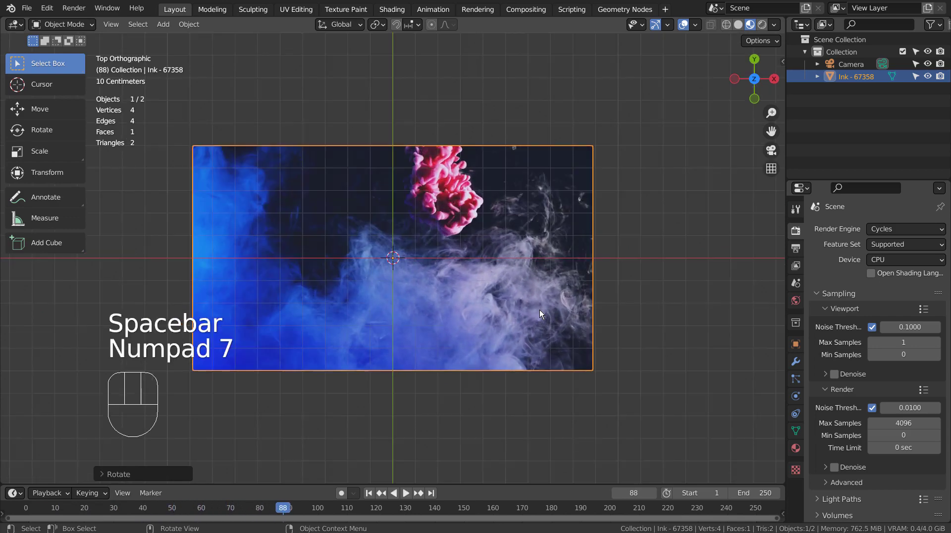
scroll(551, 304, "up", 1)
scroll(551, 304, "up", 2)
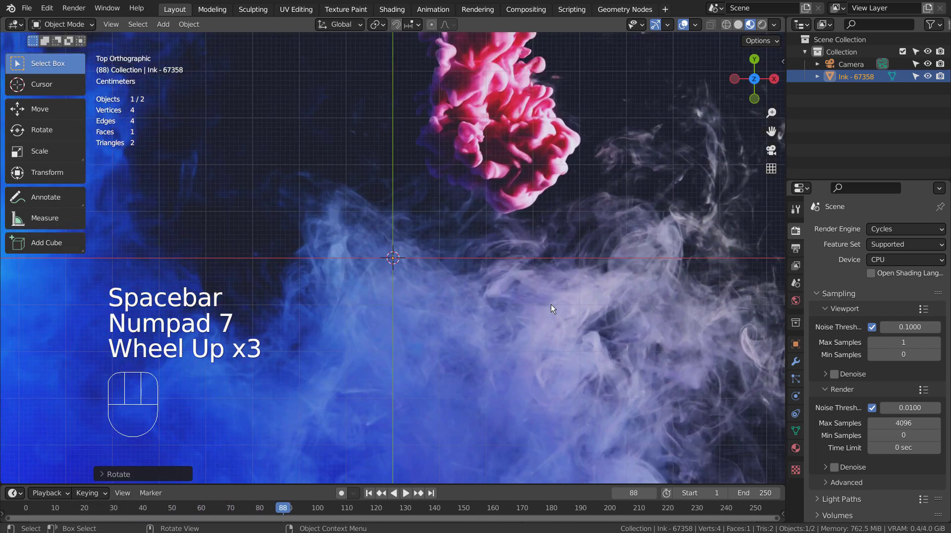
scroll(551, 304, "down", 1)
key("space")
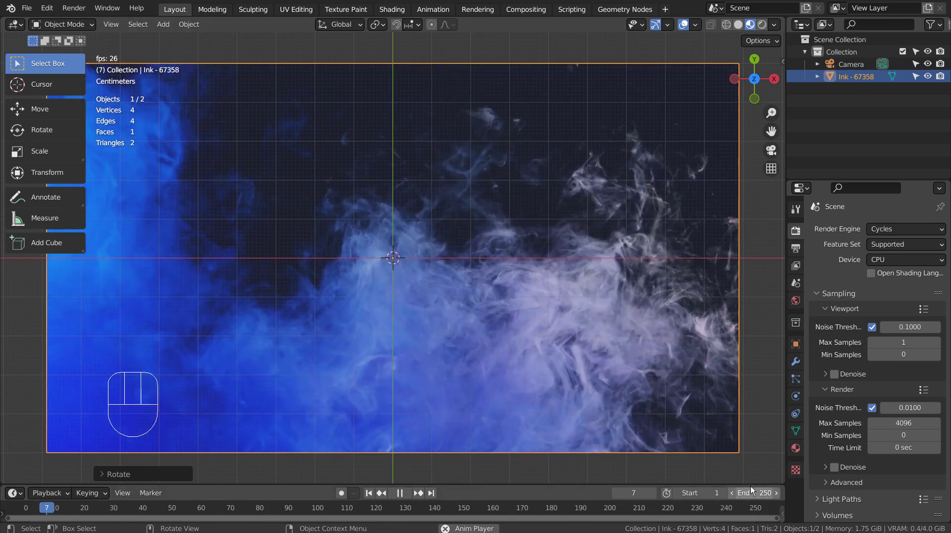
Stop playback and extend the scene end frame to 3000
key("space")
left_click(751, 492)
type("3")
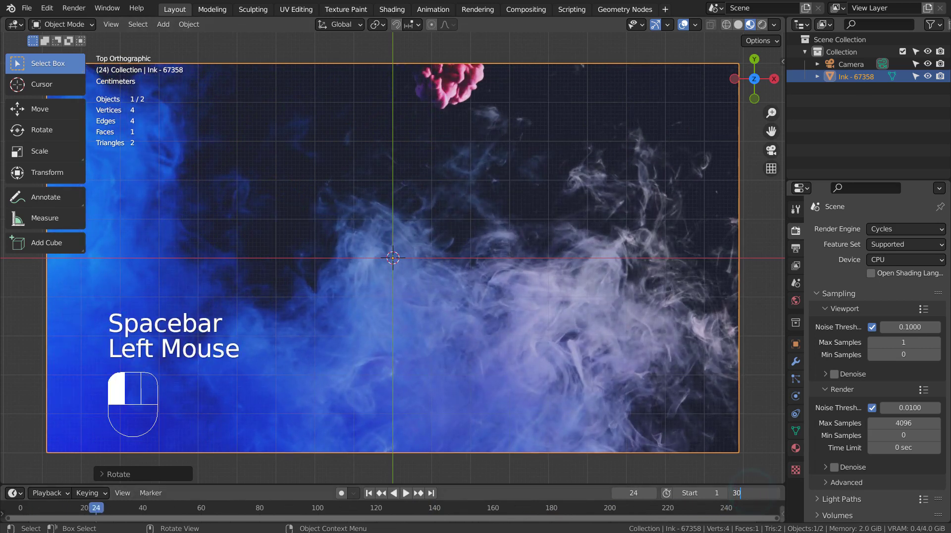
type("00")
key("Return")
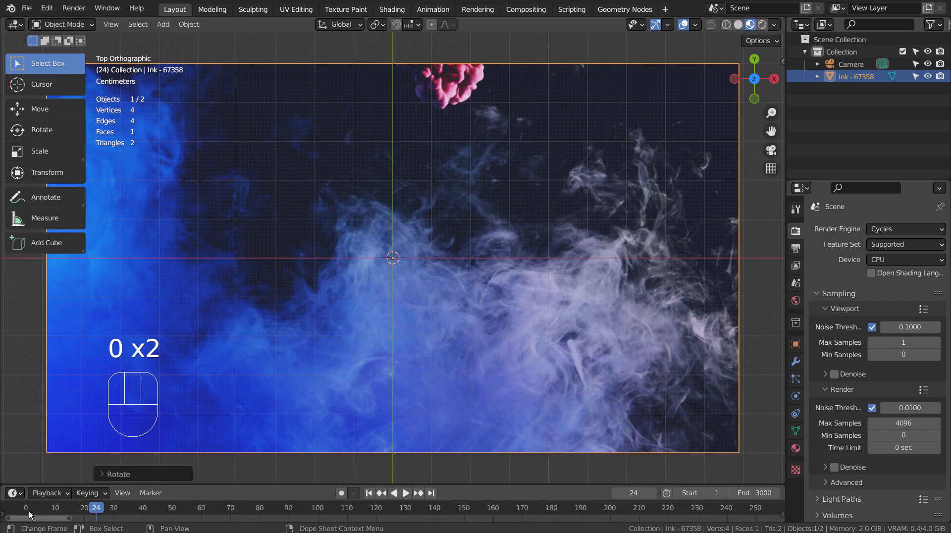
Scrub the timeline through frames 596–795 to locate the pink ink burst
mouse_move(59, 518)
left_mouse_down()
mouse_move(608, 507)
mouse_move(62, 511)
left_mouse_up()
left_click(219, 489)
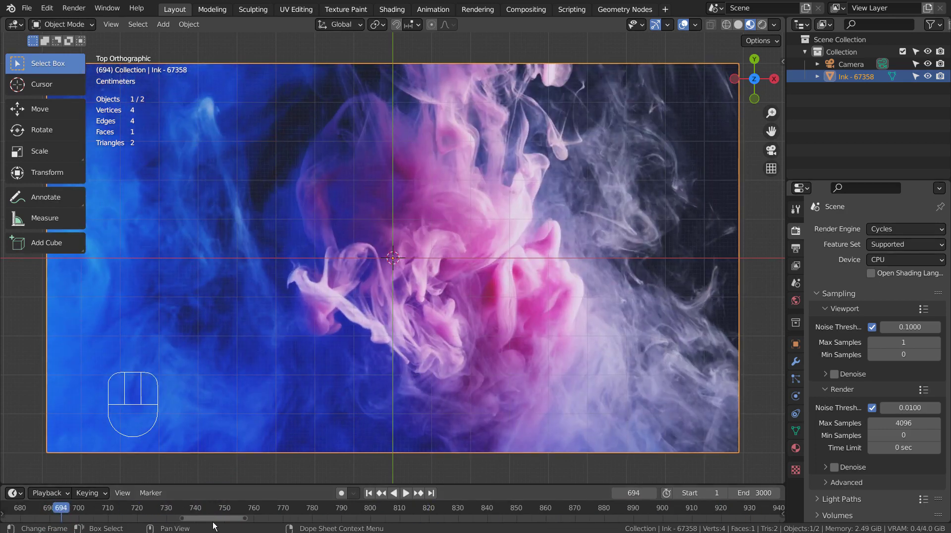
left_click_drag(214, 518, 183, 518)
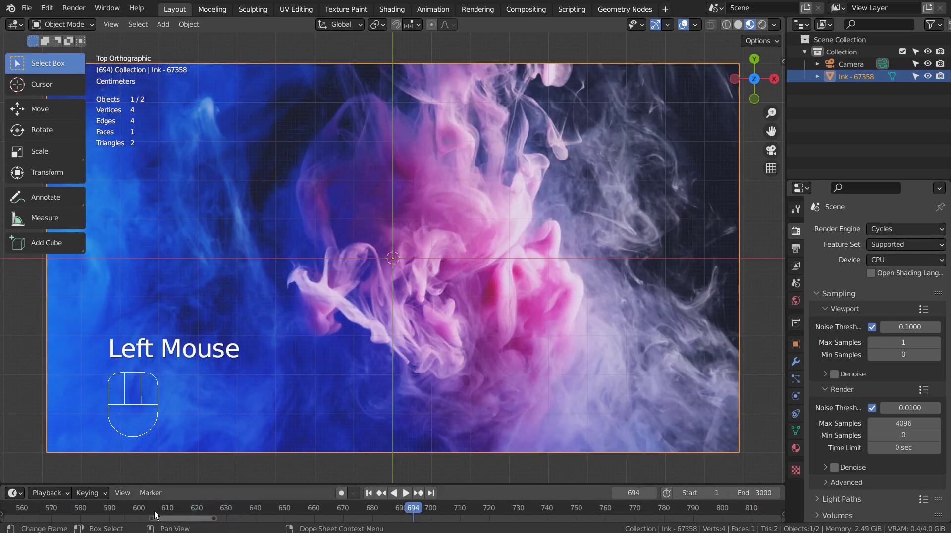
left_click(121, 508)
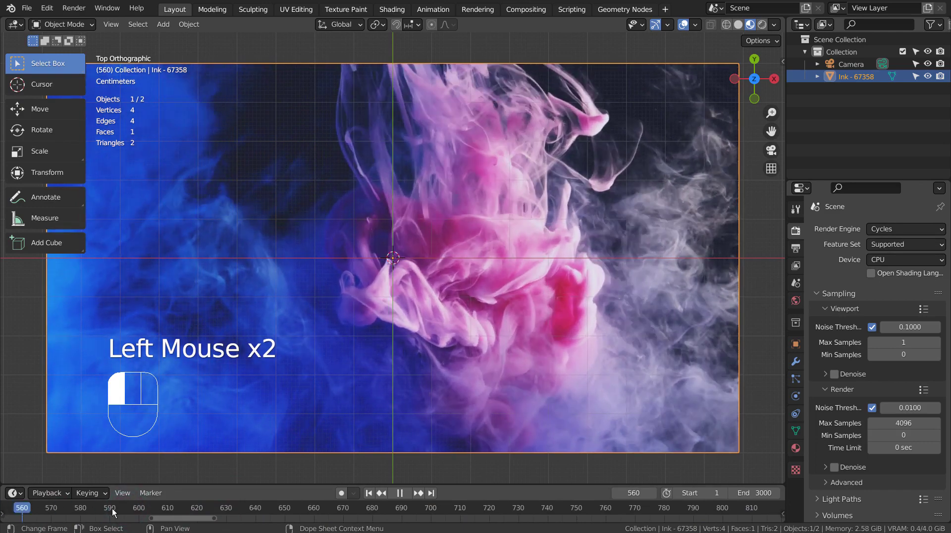
mouse_move(182, 508)
left_mouse_down()
mouse_move(719, 511)
mouse_move(139, 509)
mouse_move(693, 511)
mouse_move(493, 517)
left_mouse_up()
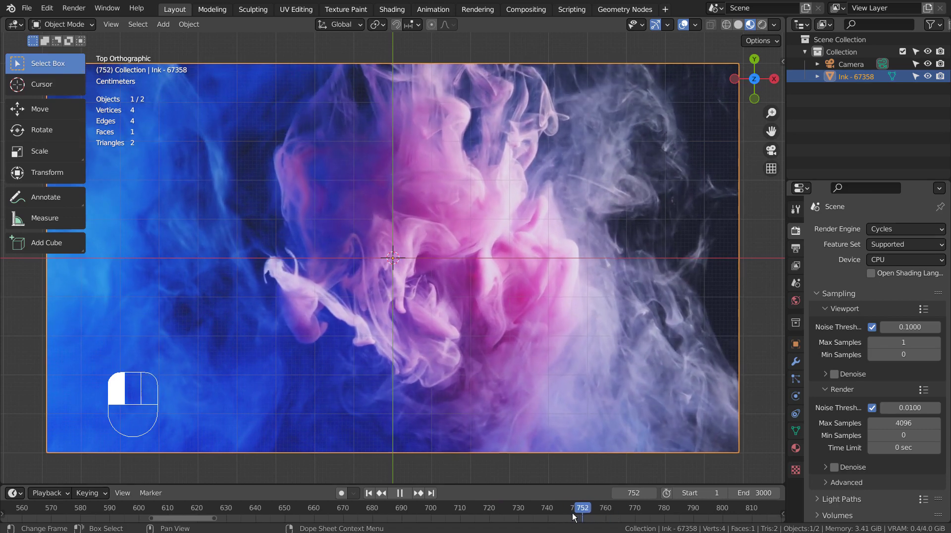
left_click_drag(580, 517, 156, 510)
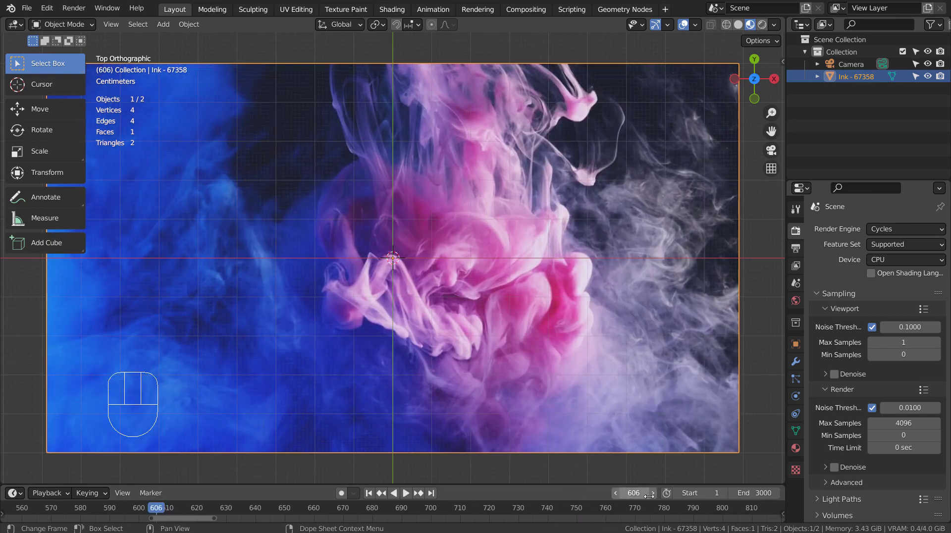
Set the frame range to start at 600 and end at 750
left_click(712, 495)
type("00")
key("Tab")
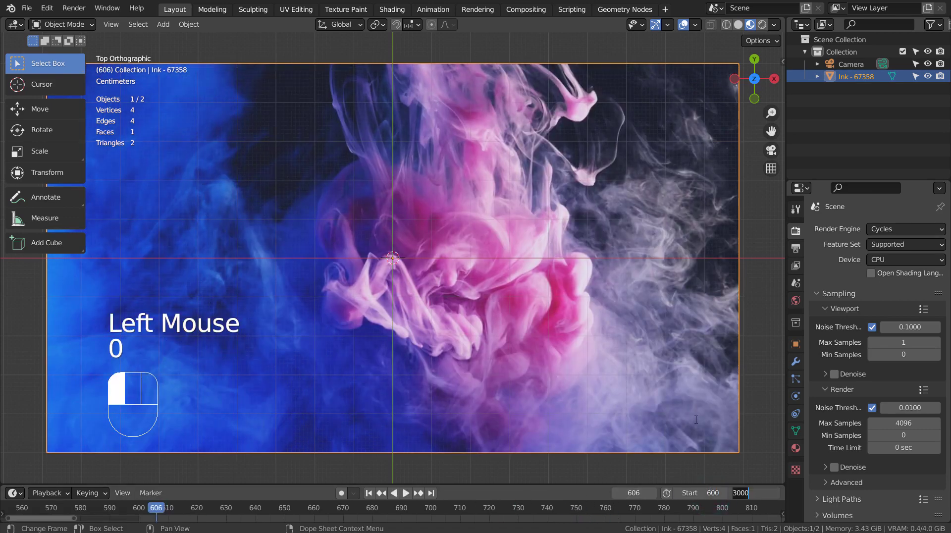
type("750")
key("Return")
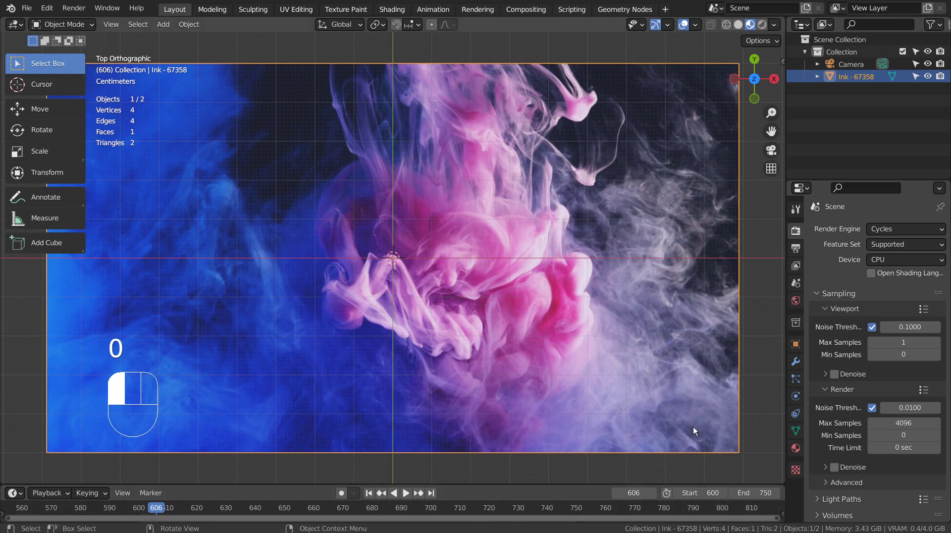
Play the 600–750 range from its first frame, then stop it
left_click(369, 492)
left_click(407, 492)
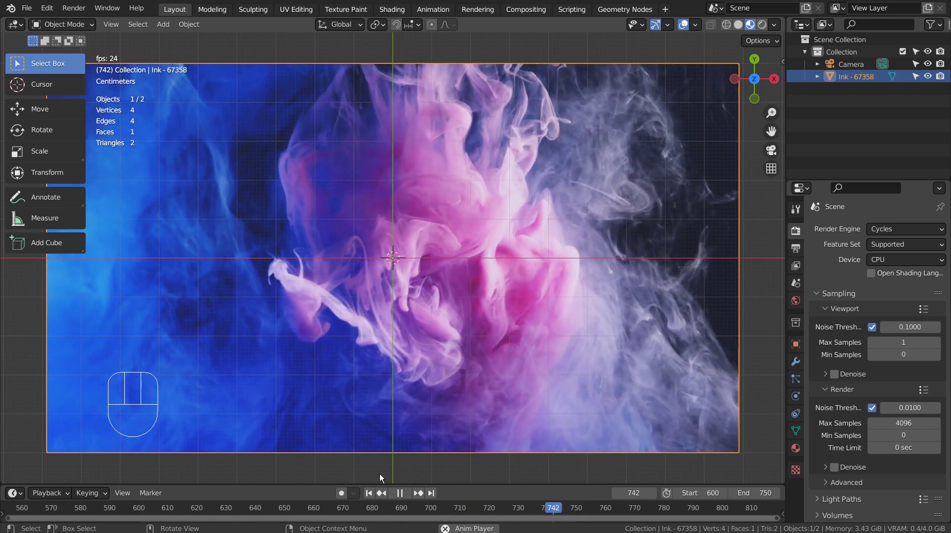
key("space")
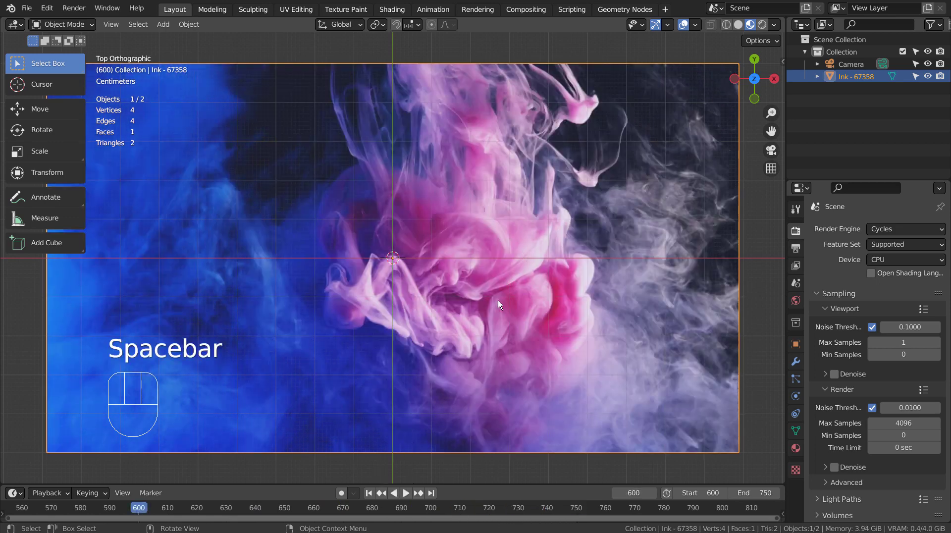
scroll(497, 301, "down", 2)
Deselect the plane, align the camera to the top view, and zoom in
left_click(634, 289)
key("ctrl+alt+KP_0")
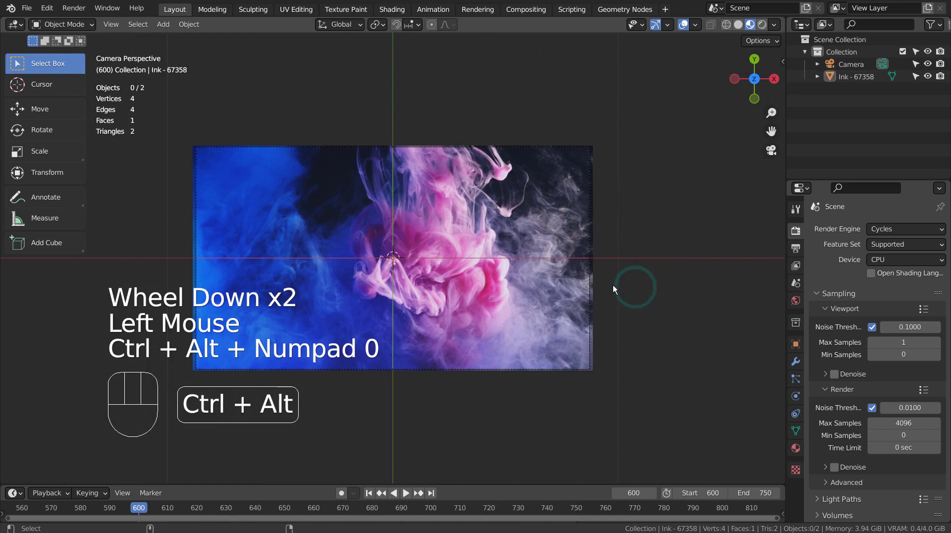
scroll(613, 286, "up", 2)
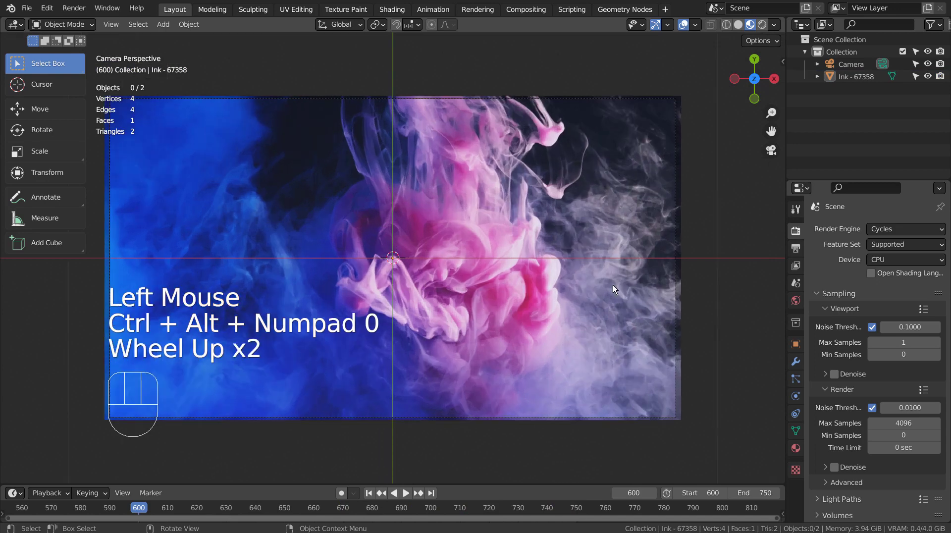
scroll(613, 286, "up", 1)
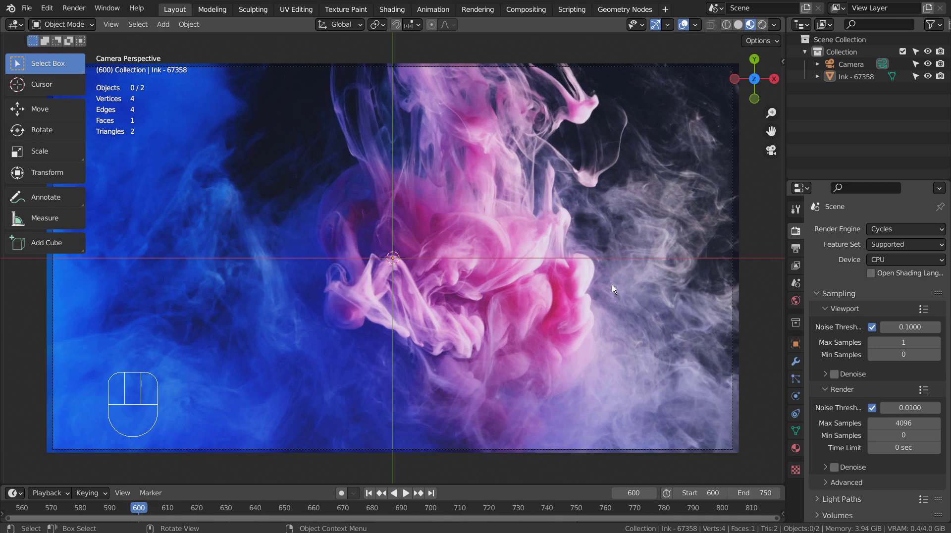
Visit the Compositing workspace, return to Layout, and set the render engine to Eevee
left_click(518, 11)
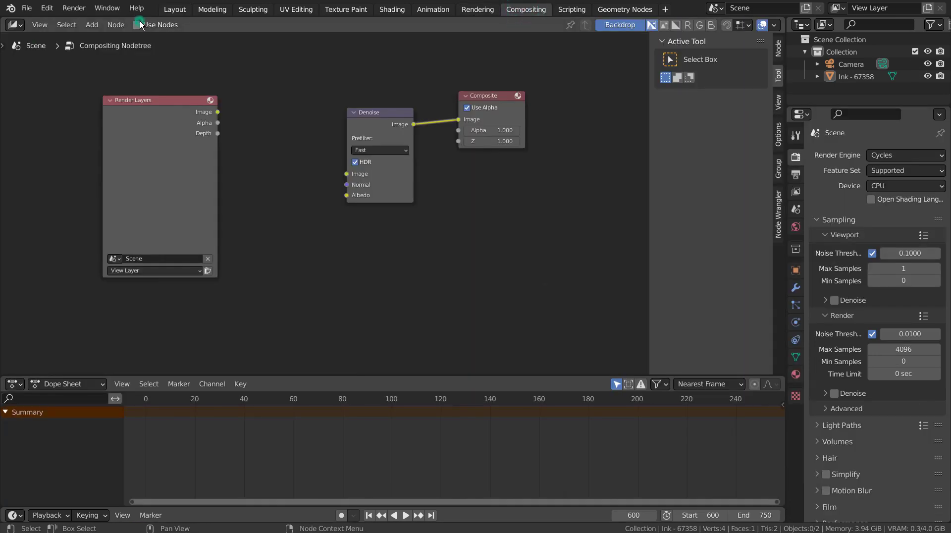
left_click(168, 11)
left_click_drag(866, 226, 886, 239)
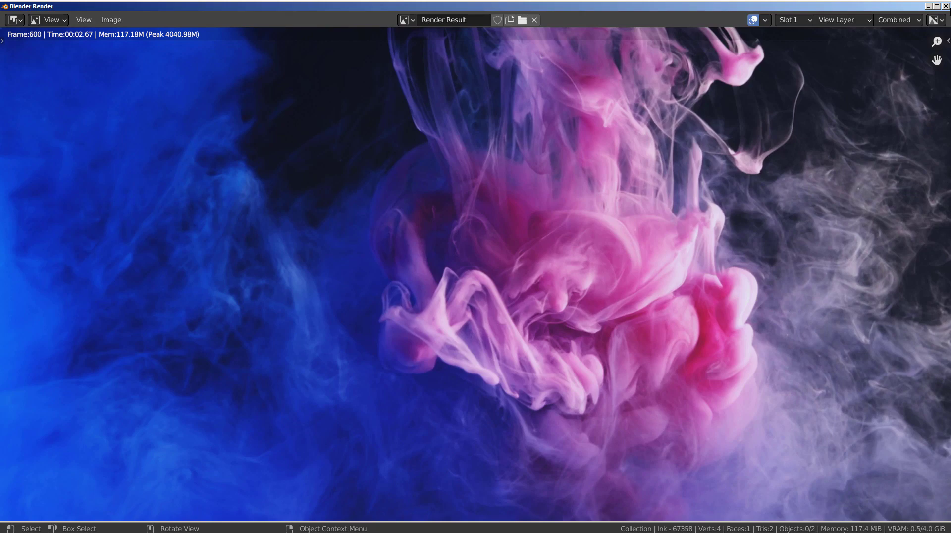
Close the frame 600 test render and orbit the view out of the camera
left_click(946, 6)
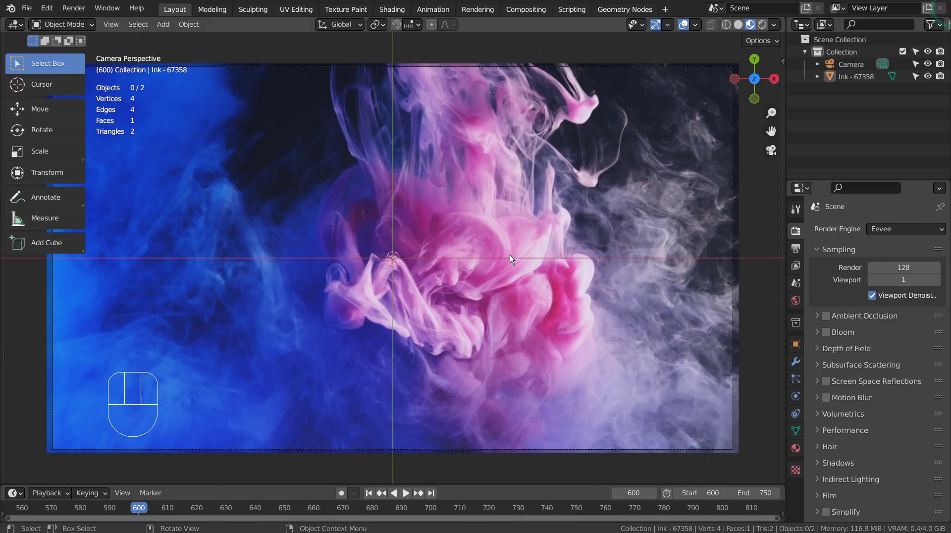
left_click(753, 222)
scroll(649, 255, "down", 2)
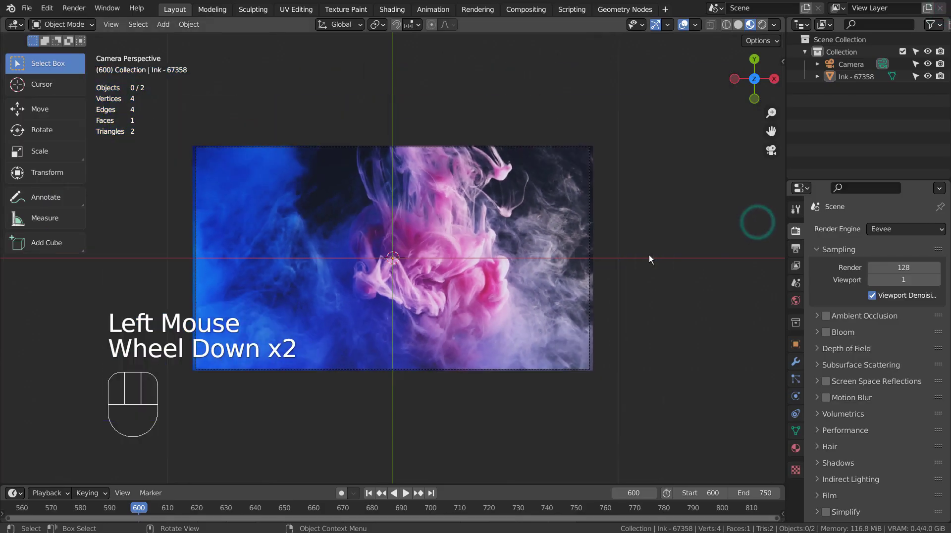
key("shift+a")
left_click(712, 192)
middle_click_drag(712, 192, 713, 194)
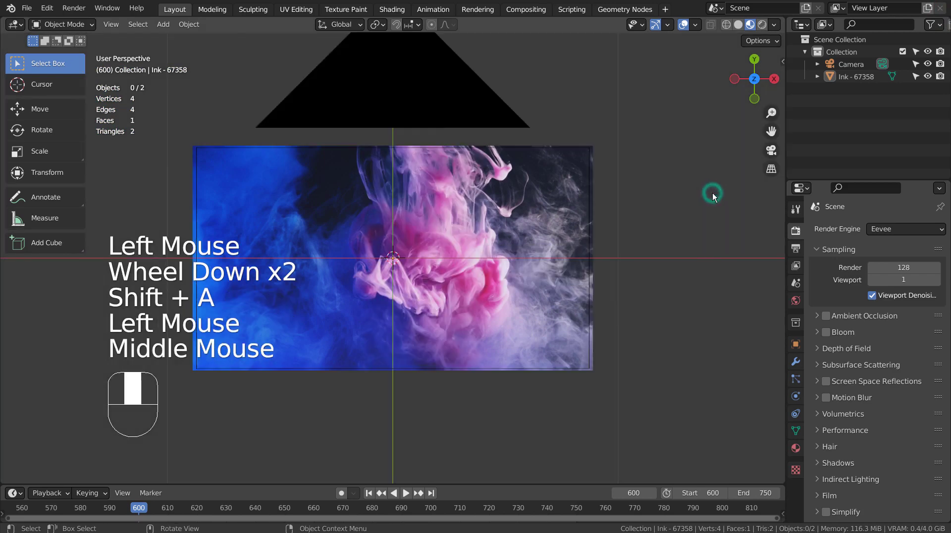
Hide the camera in the outliner and add a new text object
key("shift+a")
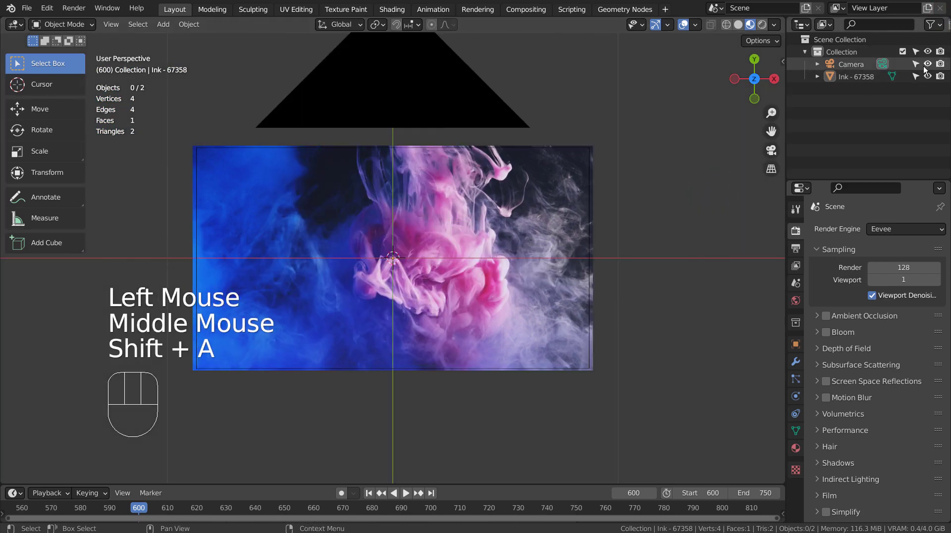
left_click(927, 63)
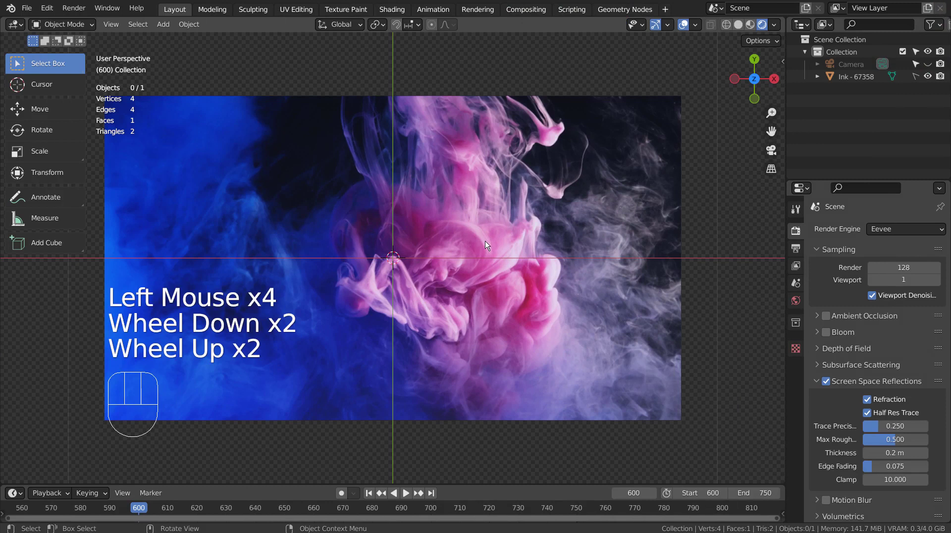
key("shift+a")
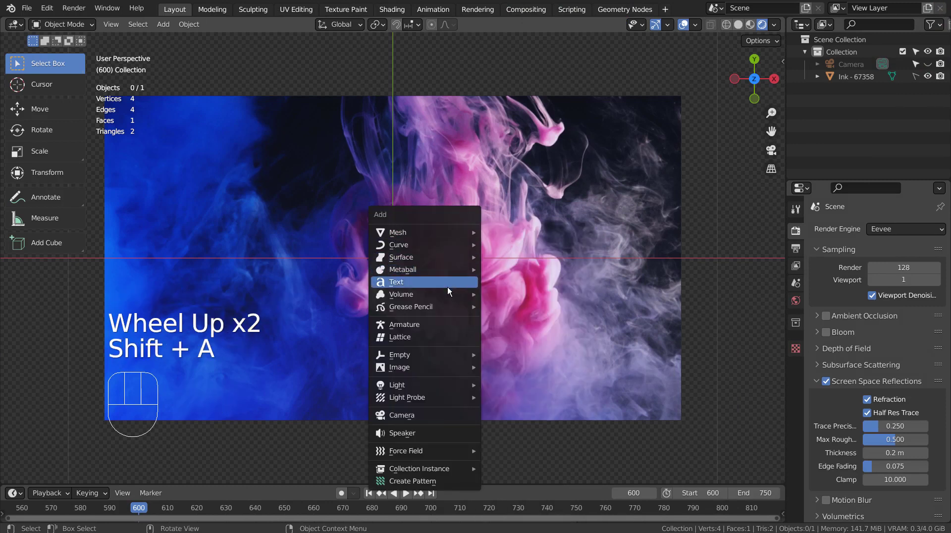
left_click(447, 285)
Replace the default text characters with LOGO
scroll(548, 294, "down", 2)
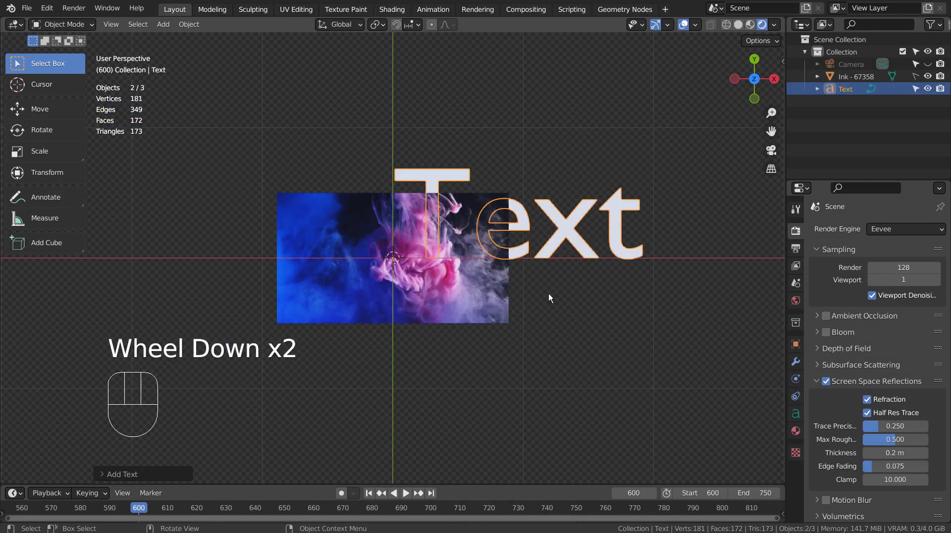
key("Tab")
key("BackSpace")
key("BackSpace")
key("BackSpace")
type("LOG")
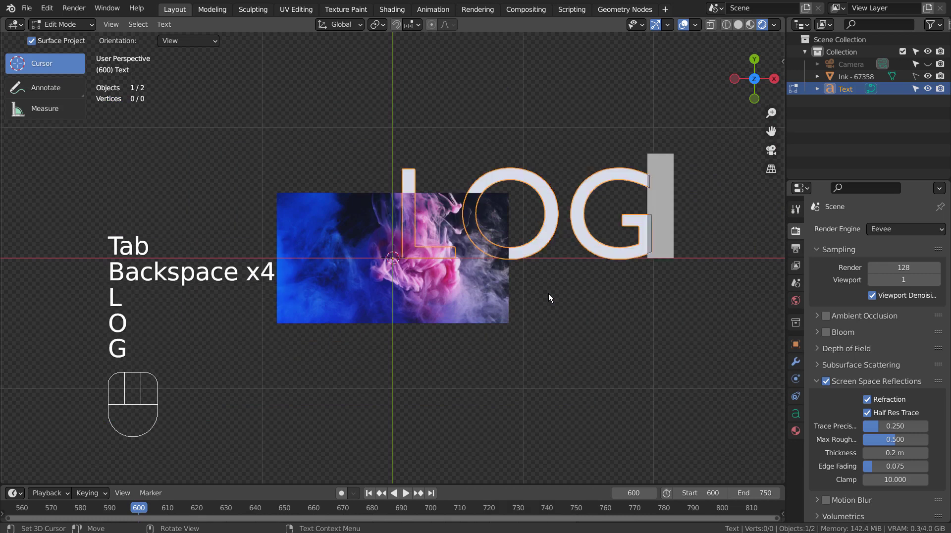
type("O")
key("Tab")
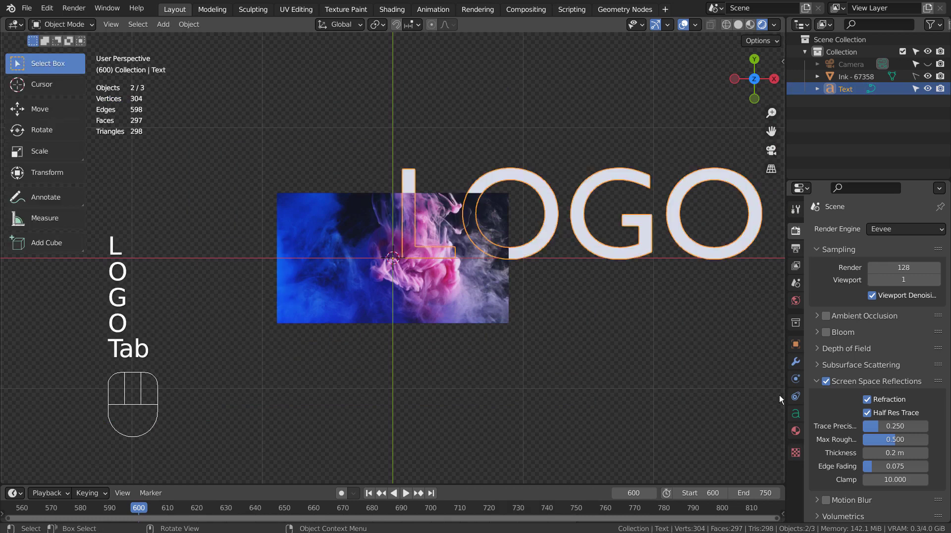
Load Thunder Demo Regular as the LOGO text's regular font
left_click(796, 414)
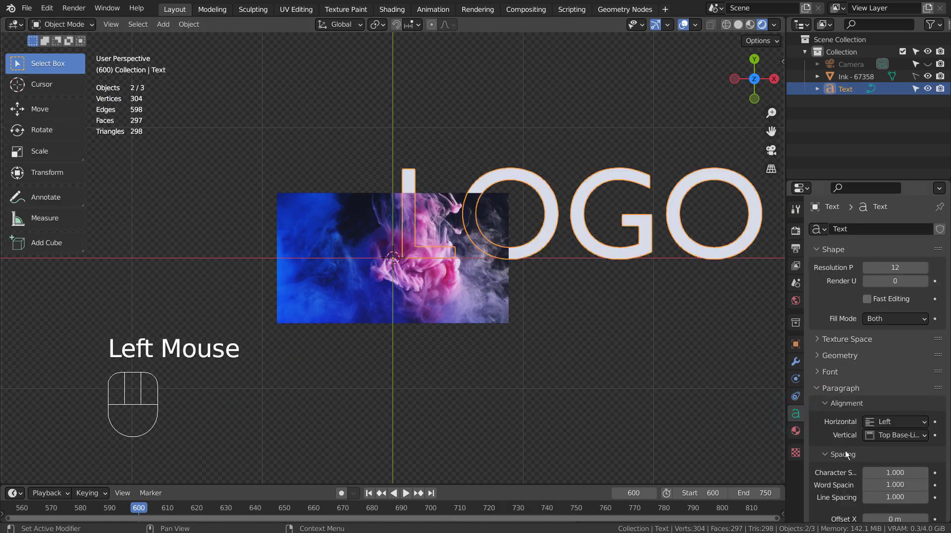
left_click(826, 372)
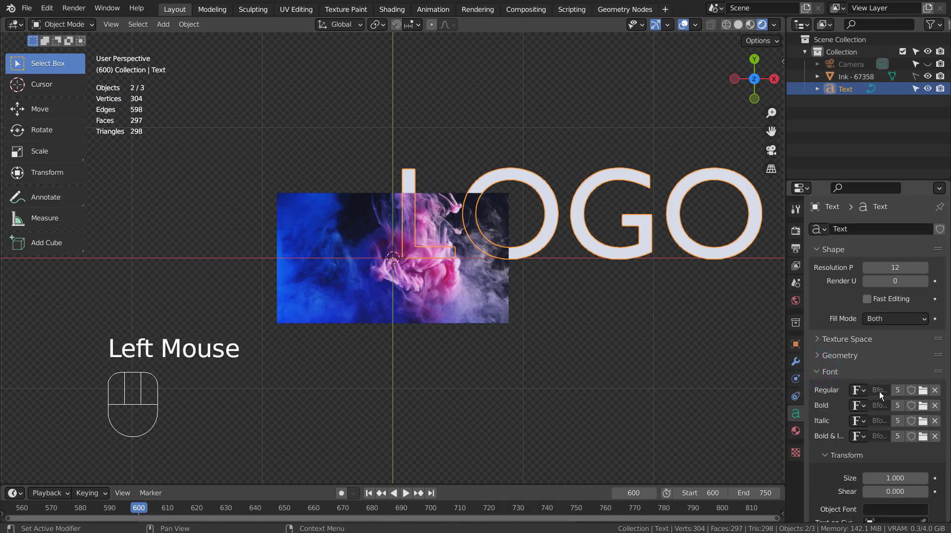
left_click(922, 391)
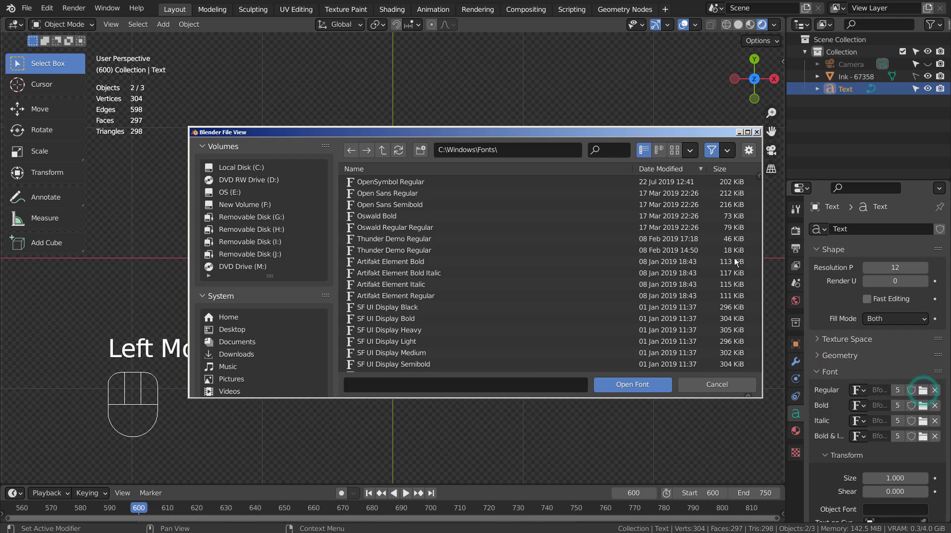
left_click(674, 150)
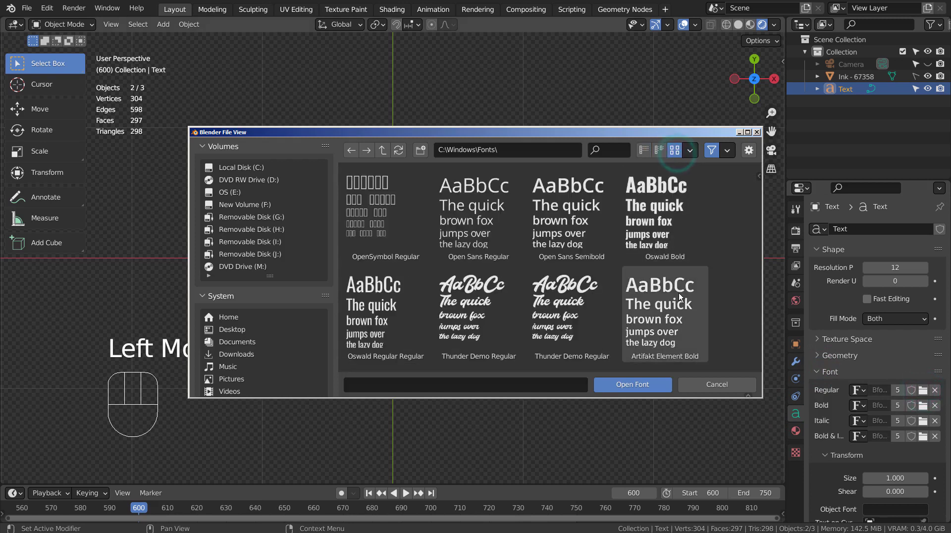
scroll(678, 296, "down", 5)
scroll(679, 296, "up", 5)
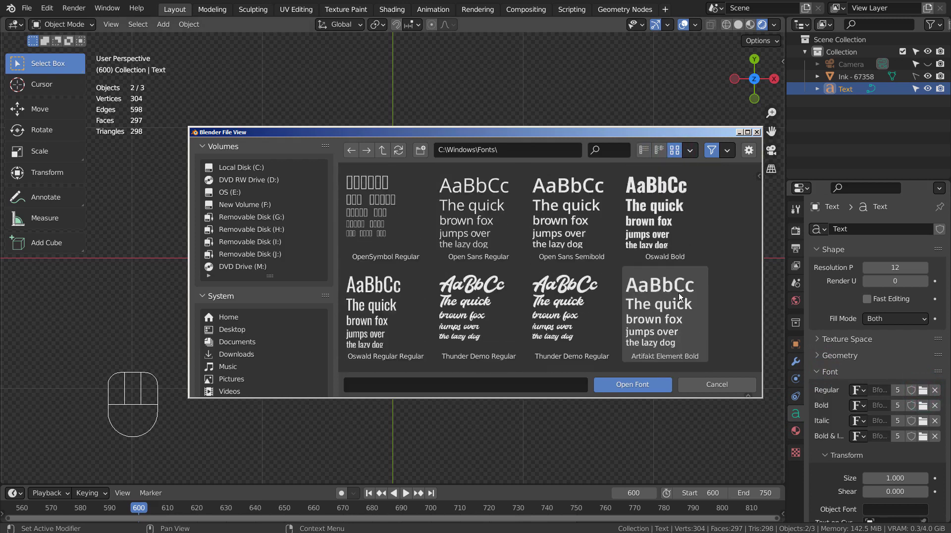
left_click(479, 298)
left_click(649, 388)
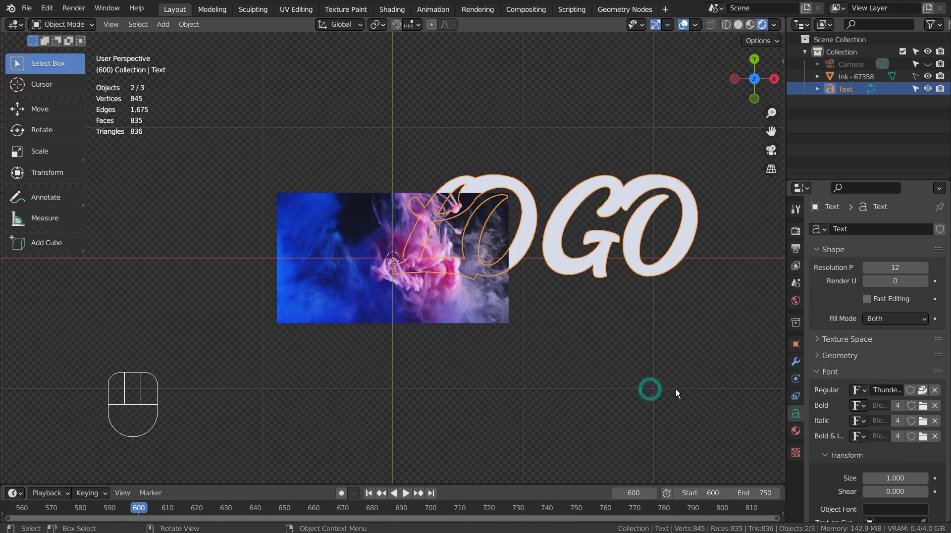
Scale the LOGO text down and place it over the ink plane
key("s")
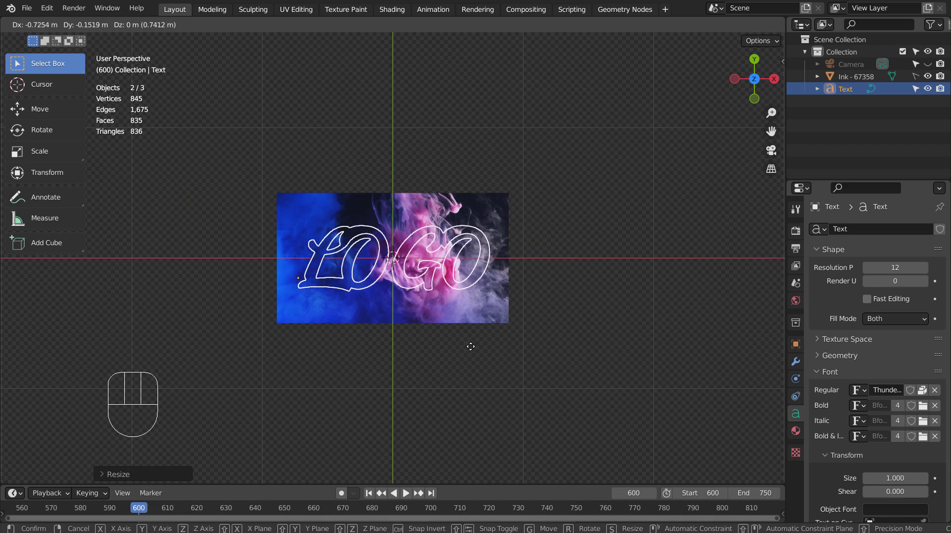
left_click(468, 346)
scroll(488, 300, "up", 1)
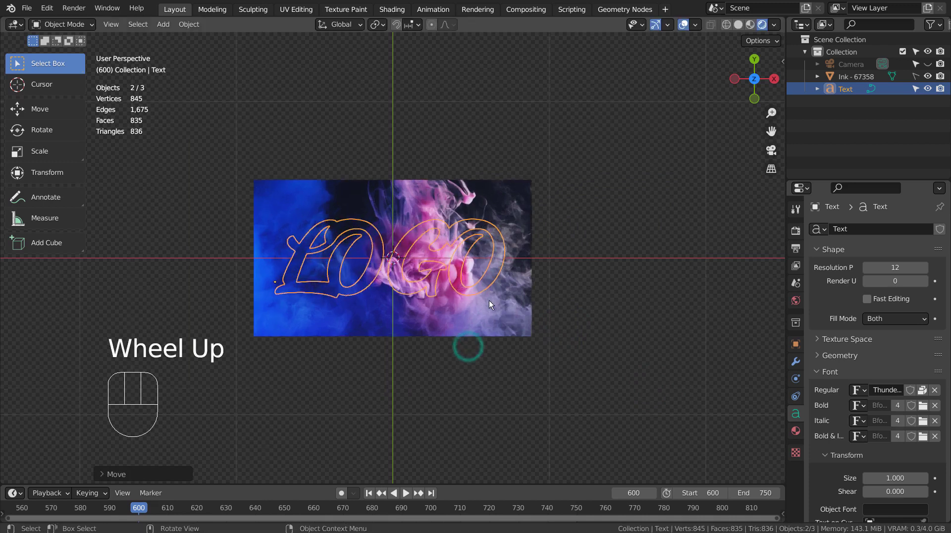
scroll(489, 300, "up", 2)
Orbit to an angled view and raise the text along Z above the plane
middle_click(604, 345)
middle_click_drag(605, 345, 518, 253)
key("g")
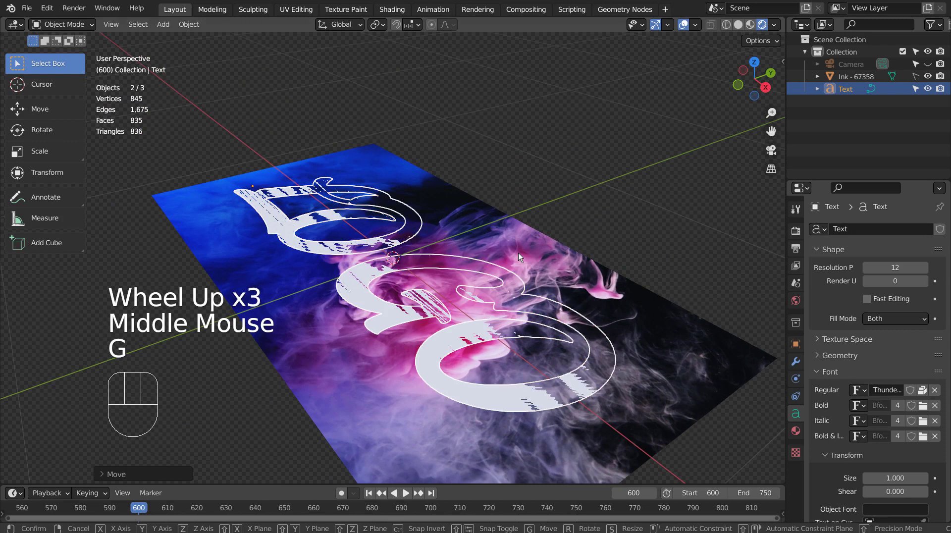
key("z")
left_click(508, 219)
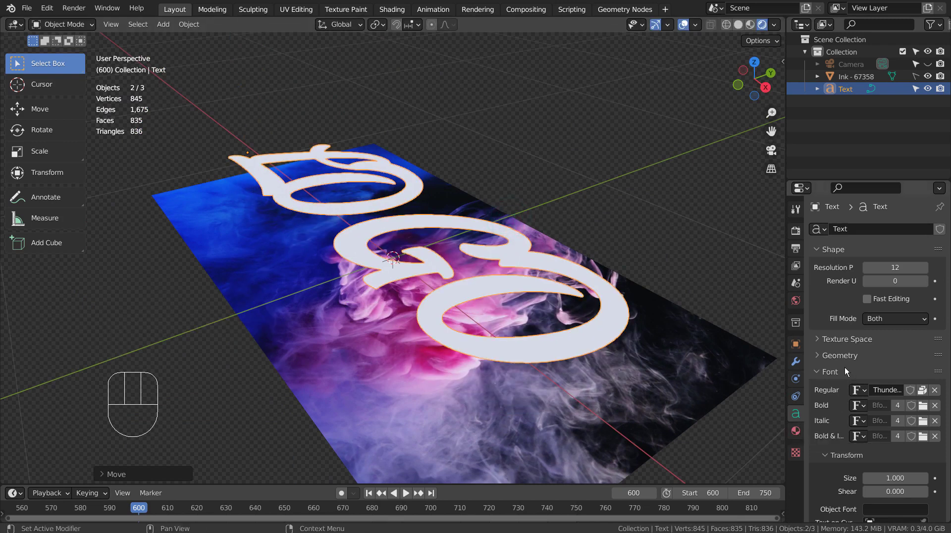
Extrude the LOGO text 0.083 m with a 0.004 m round bevel, resolution 4
left_click(817, 353)
left_click_drag(891, 386, 904, 387, "shift")
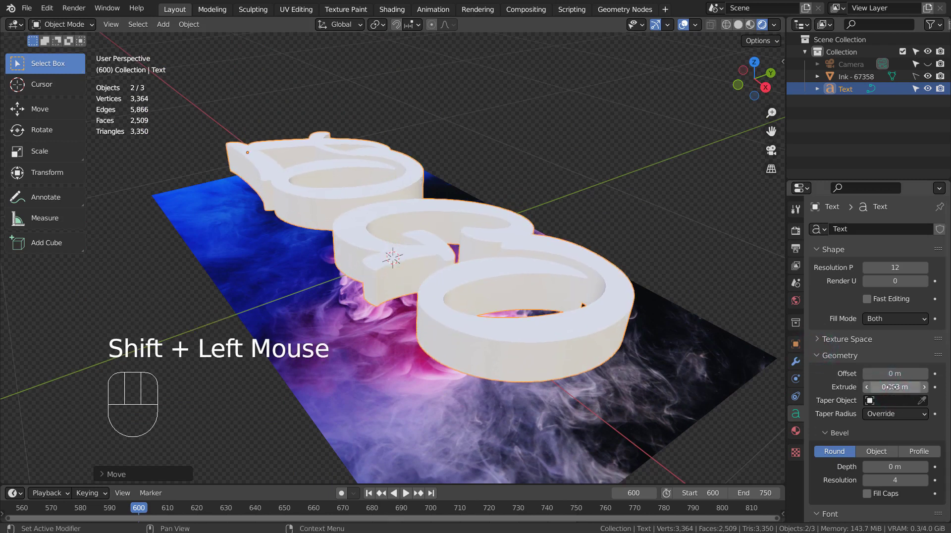
scroll(894, 419, "down", 2)
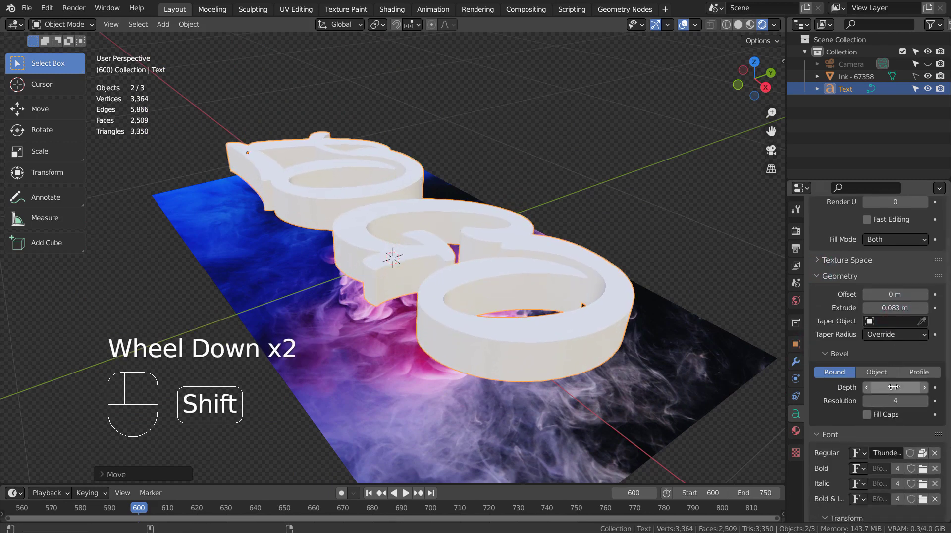
left_click_drag(891, 387, 884, 386, "shift")
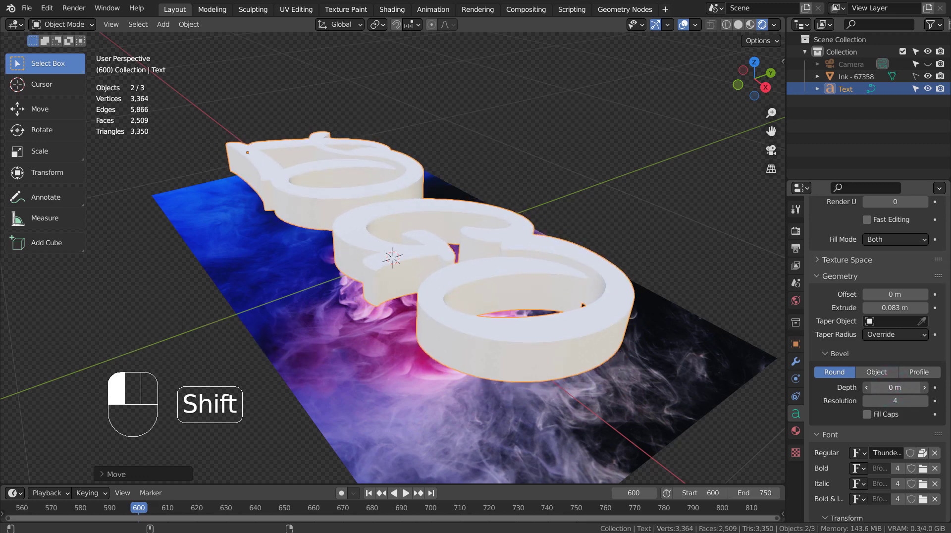
left_click_drag(892, 387, 894, 387, "shift")
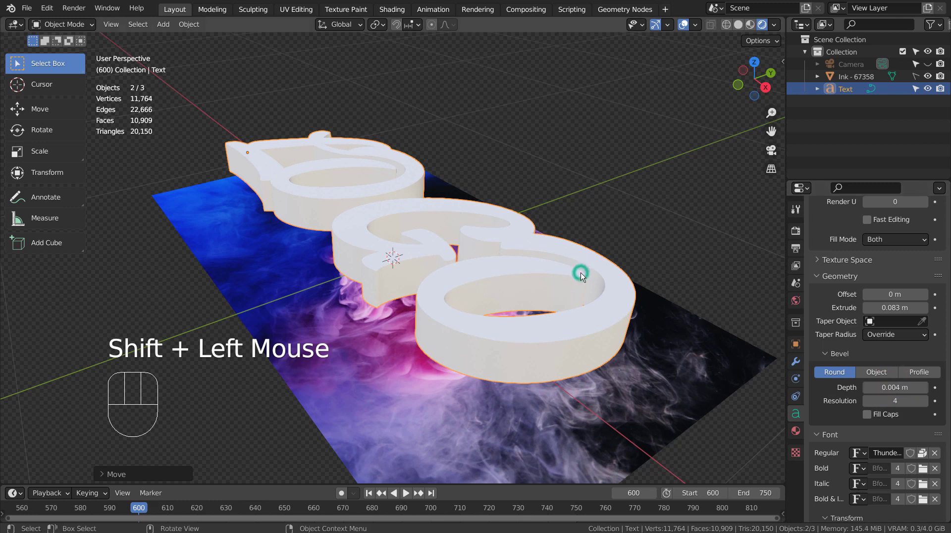
key("KP_7")
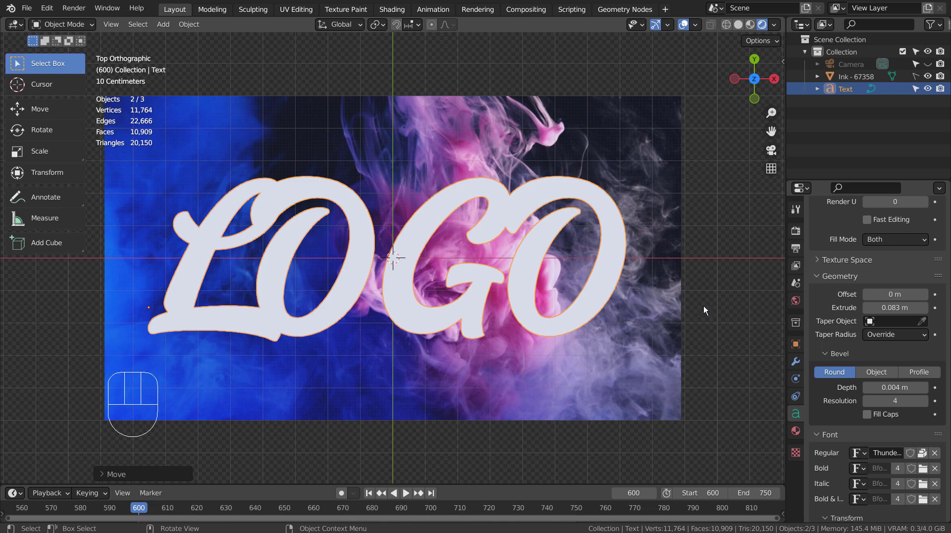
Create Material.002 for the LOGO text and open its node setup in the Shading workspace
left_click(796, 430)
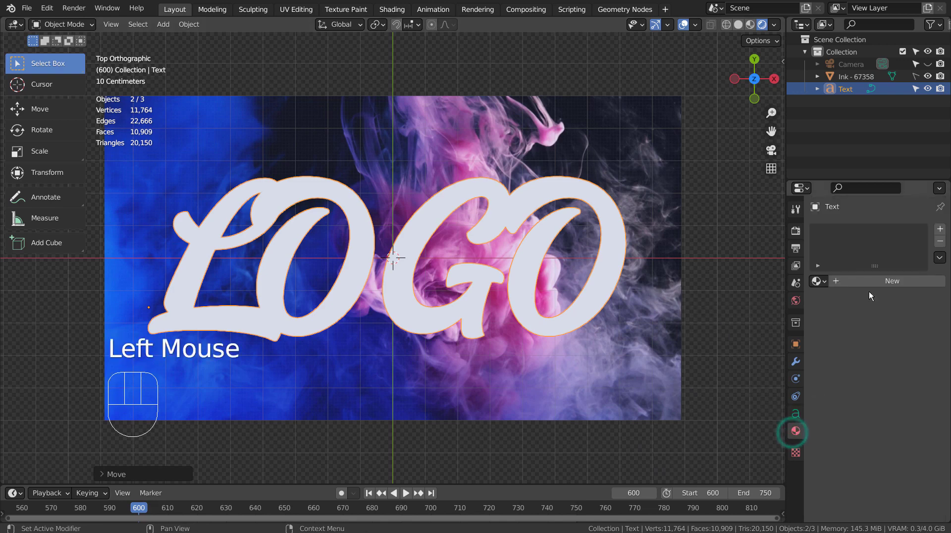
left_click(875, 277)
left_click(889, 410)
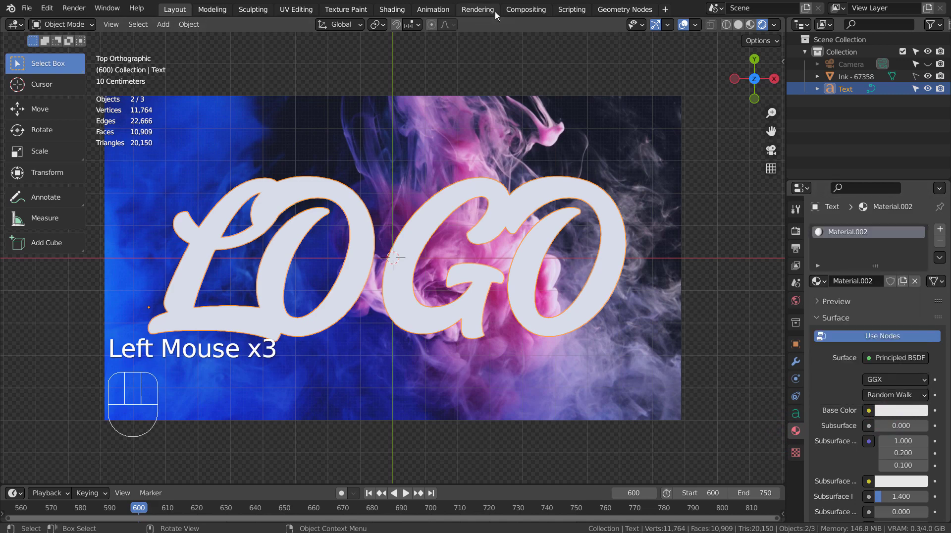
left_click(389, 9)
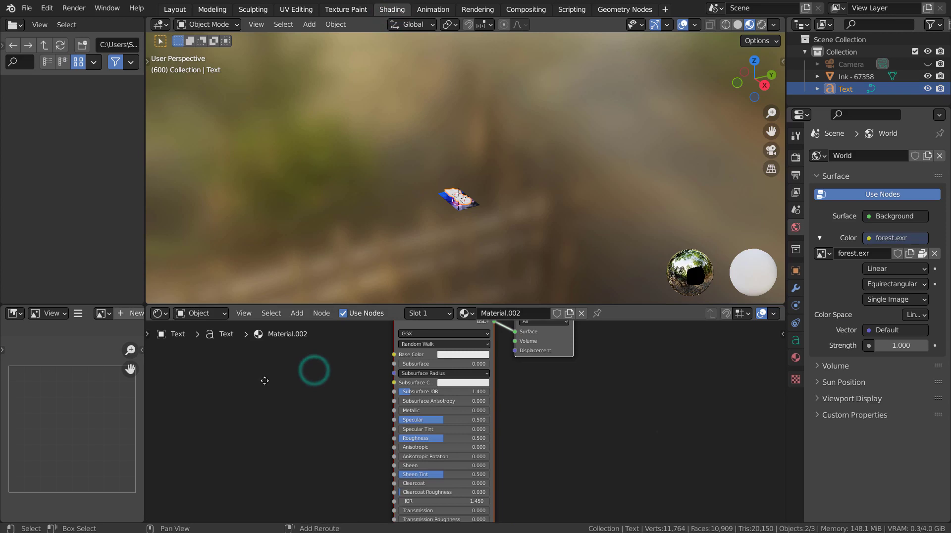
Add a ColorRamp node and a Gradient Texture node left of the shader
key("shift+a")
left_click(320, 372)
type("c")
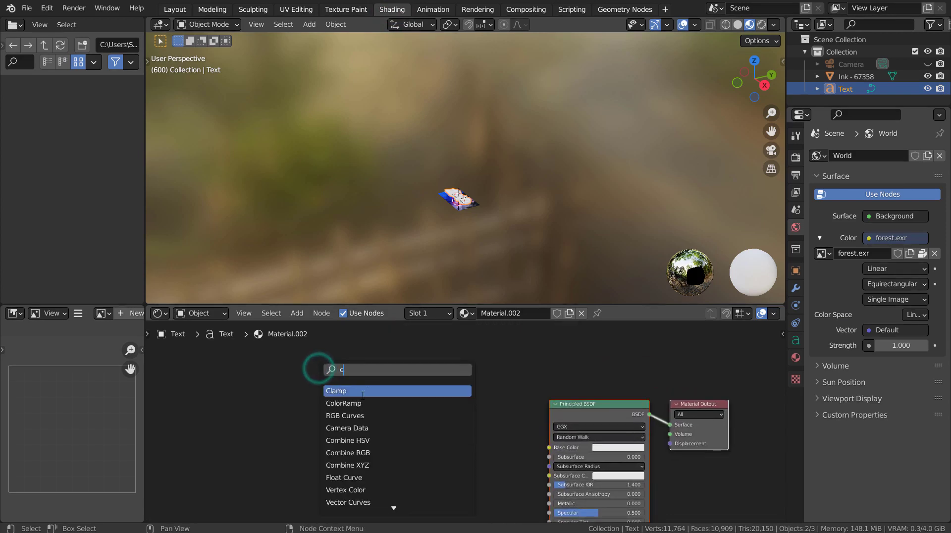
left_click(369, 404)
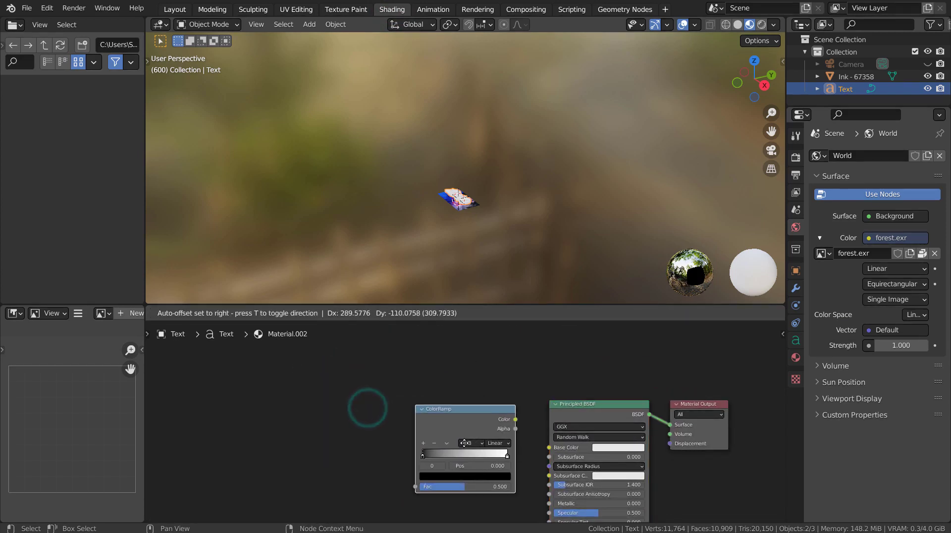
left_click(465, 441)
key("shift+a")
left_click(315, 391)
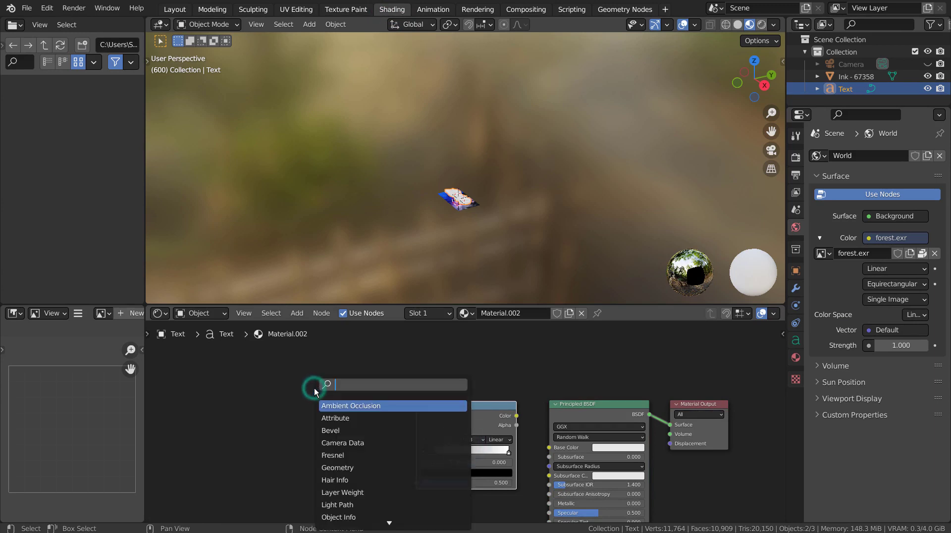
type("gra")
key("Return")
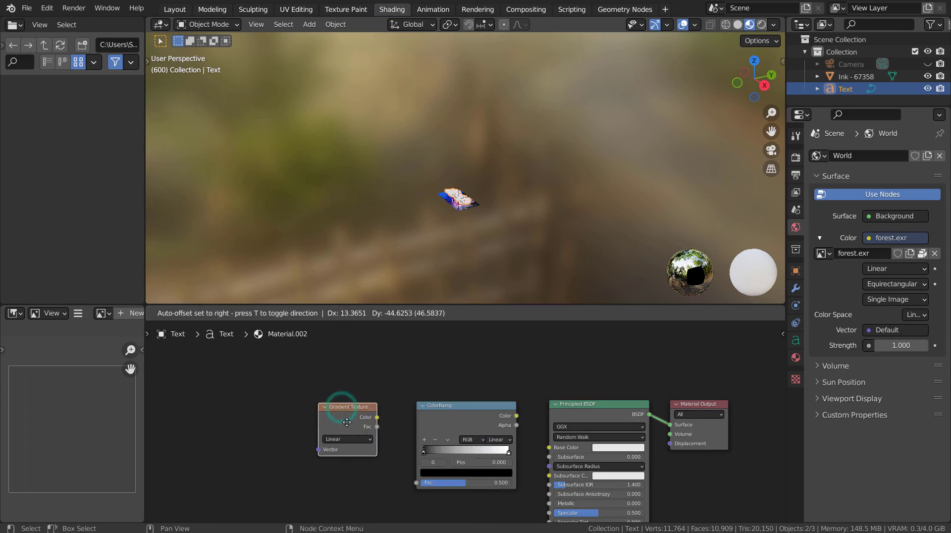
left_click(385, 427)
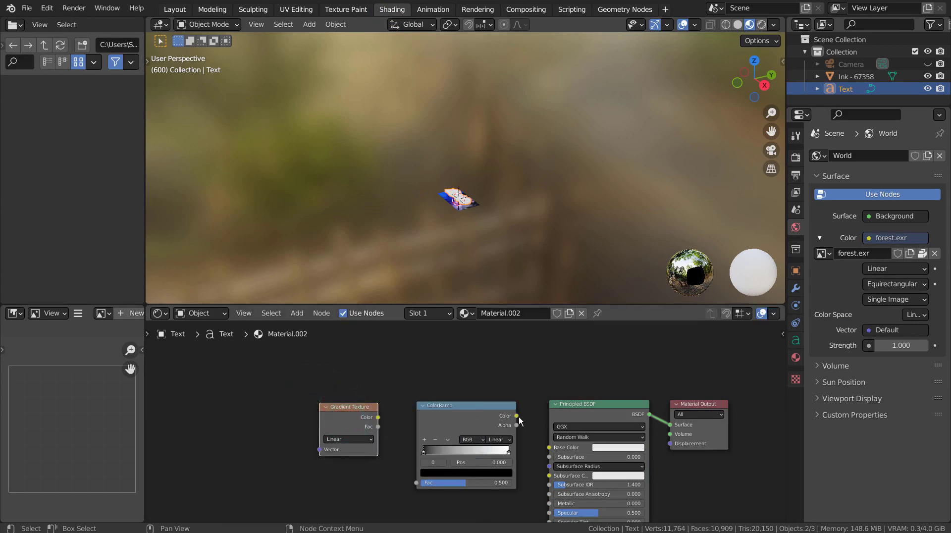
Link ColorRamp Color to Base Color and Gradient Color to ColorRamp Fac, then view the text from top
left_click_drag(516, 417, 548, 447)
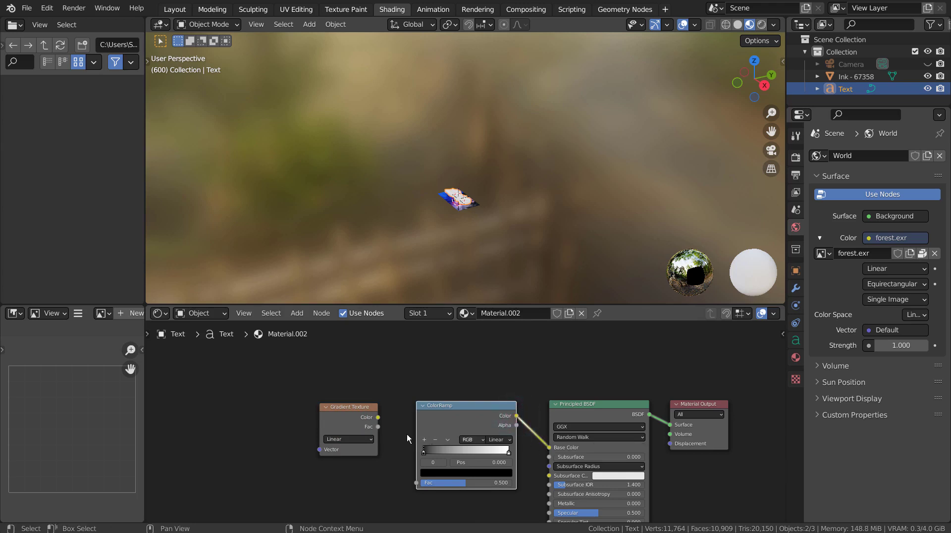
left_click_drag(378, 417, 416, 482)
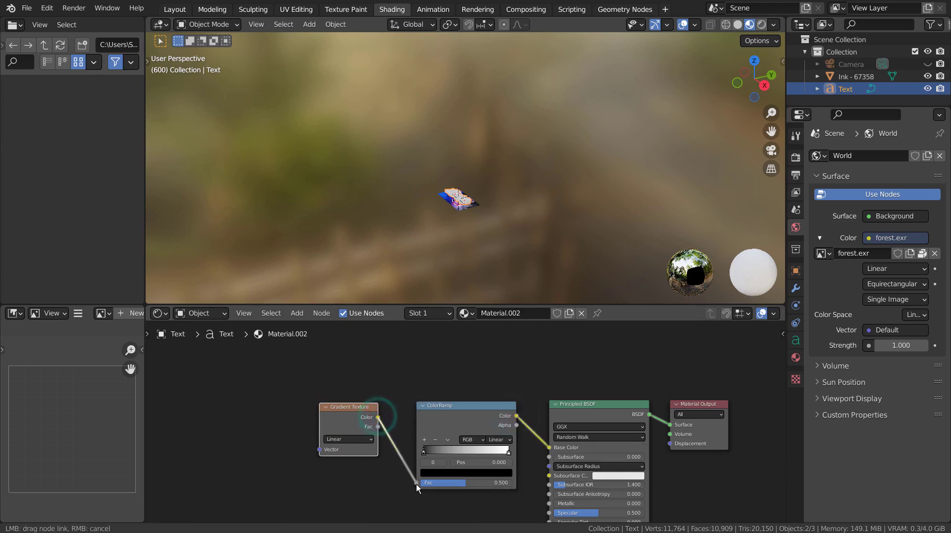
key("KP_Decimal")
key("KP_7")
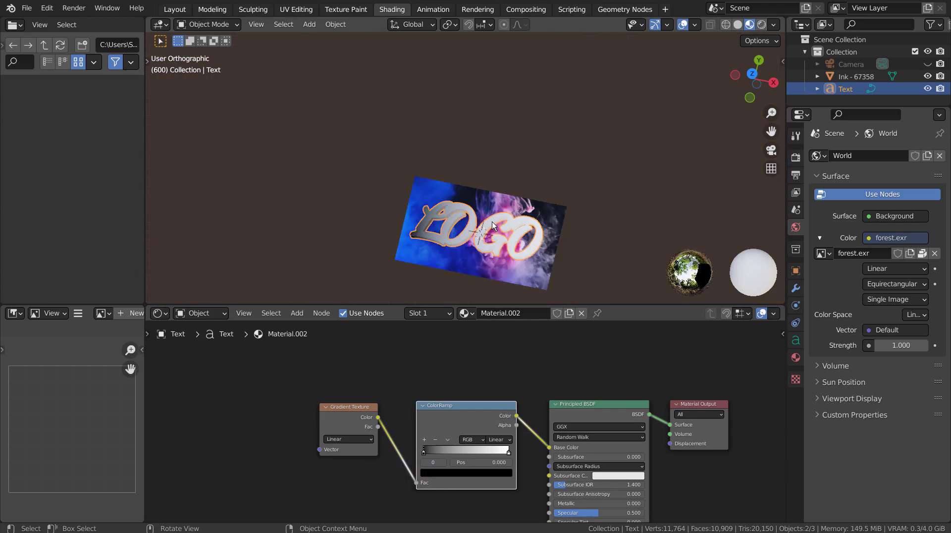
Set the ColorRamp to HSV mode with a green left stop and a blue right stop
middle_click_drag(491, 216, 463, 127, "shift")
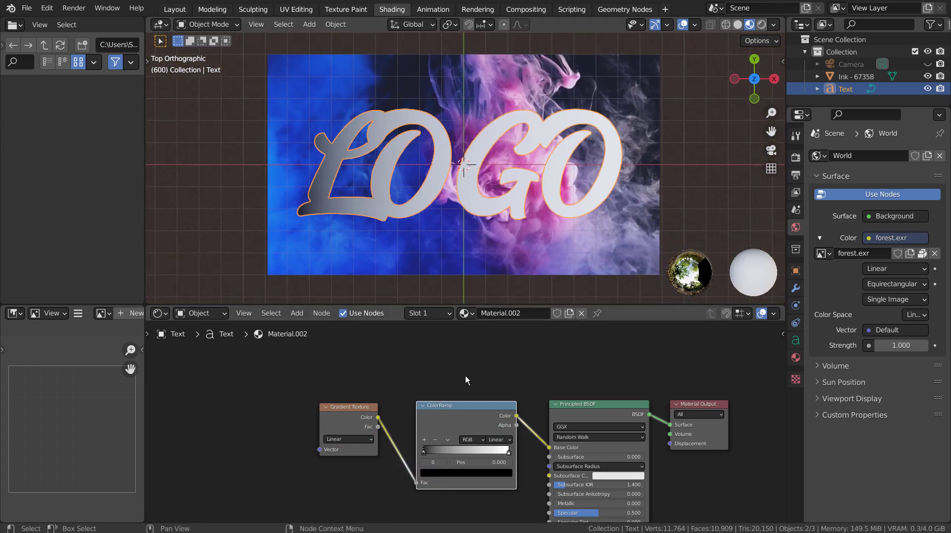
left_click(470, 441)
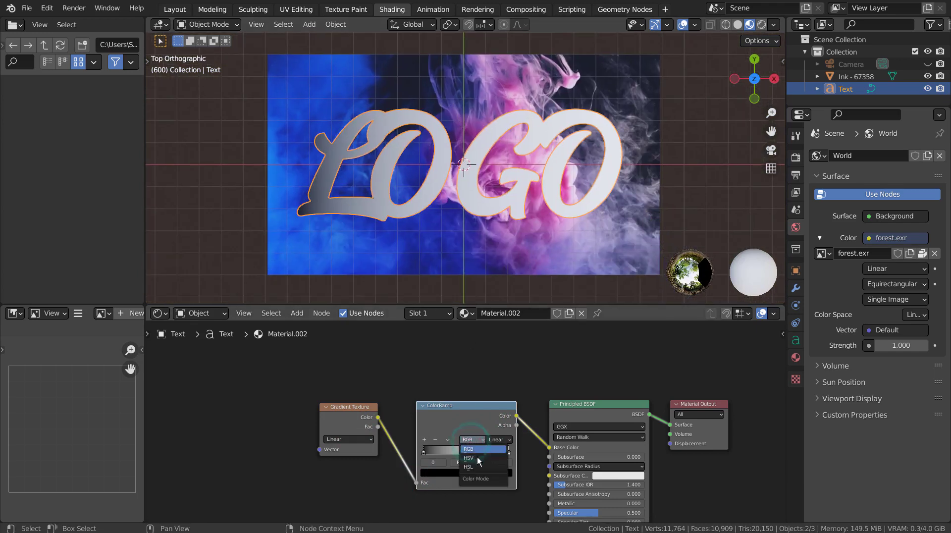
left_click(475, 458)
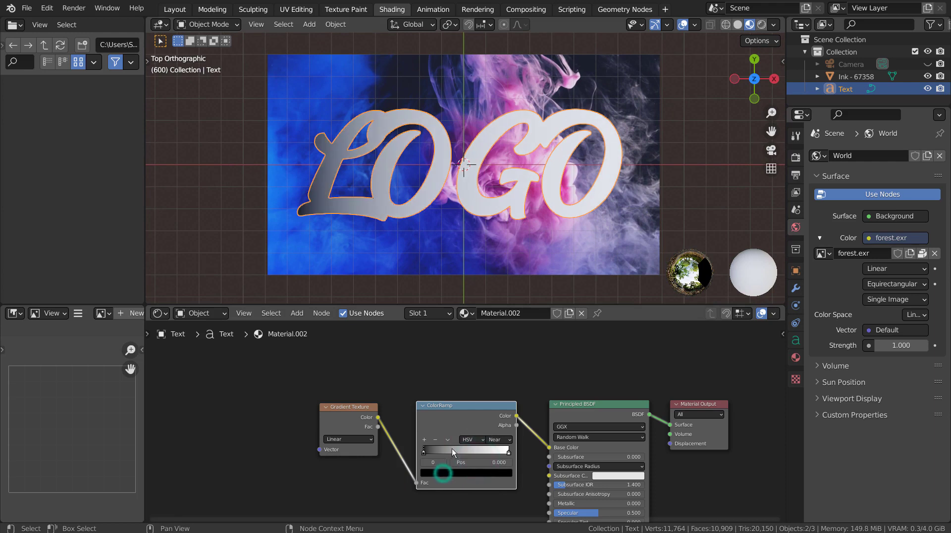
left_click(483, 473)
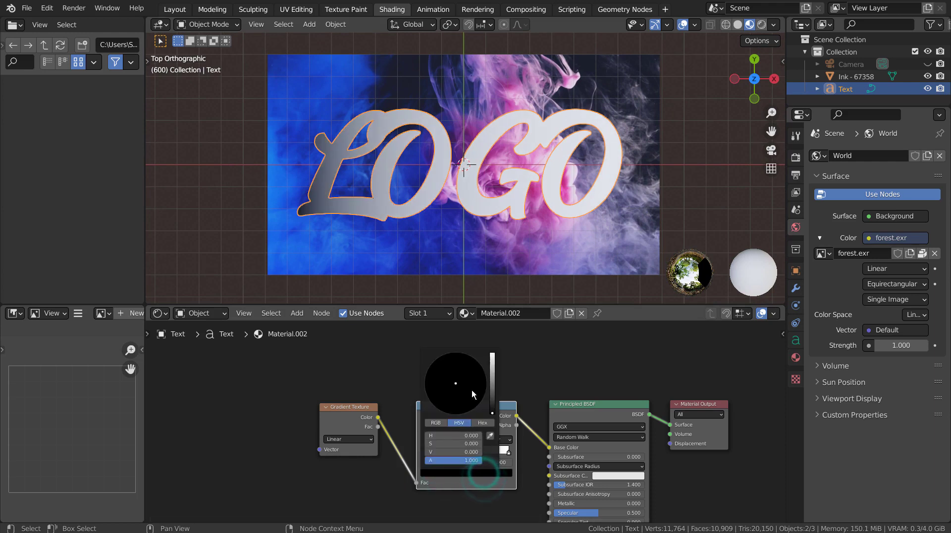
scroll(471, 391, "up", 15)
left_click_drag(479, 393, 430, 365)
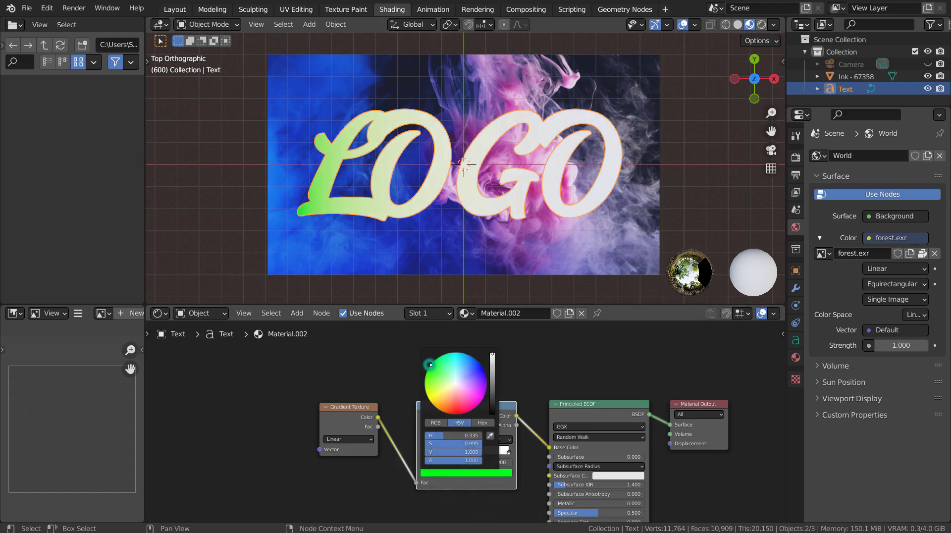
left_click(507, 453)
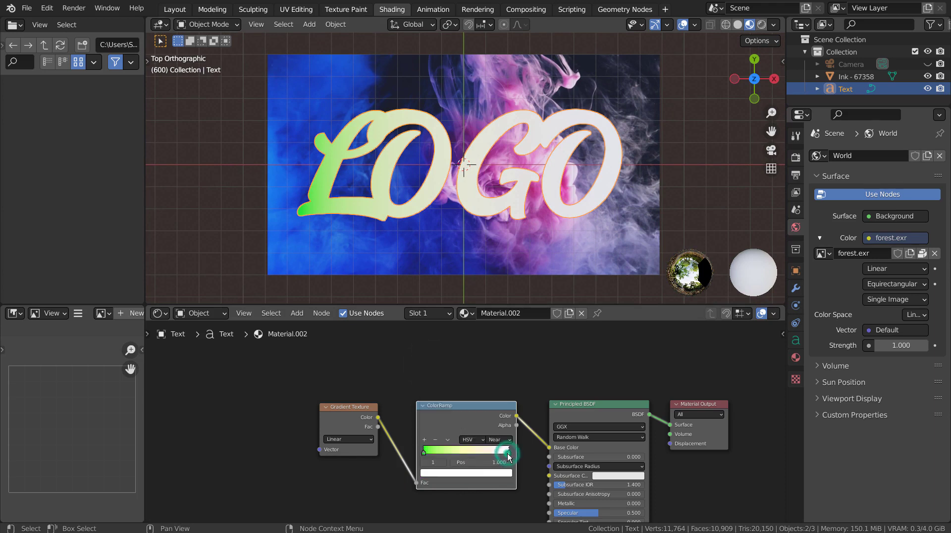
left_click(465, 473)
left_click(476, 361)
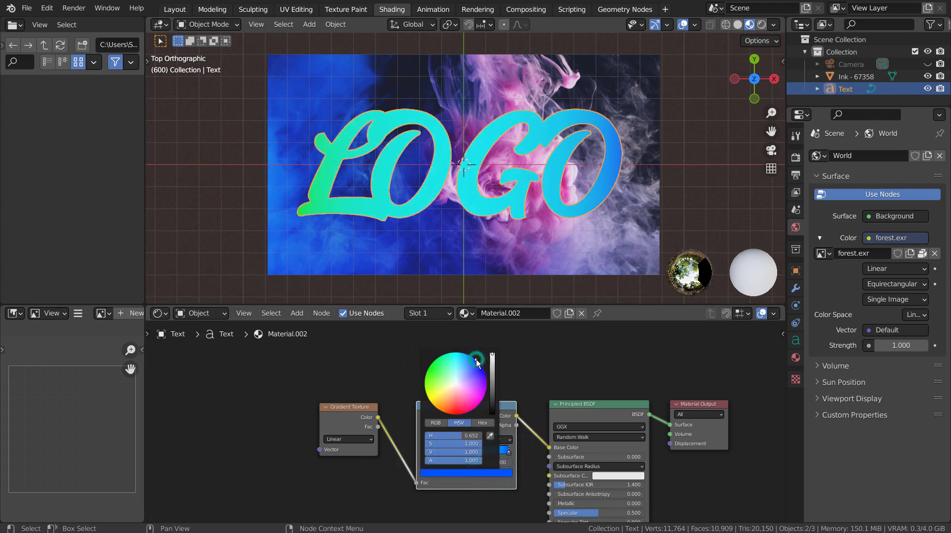
left_click(573, 384)
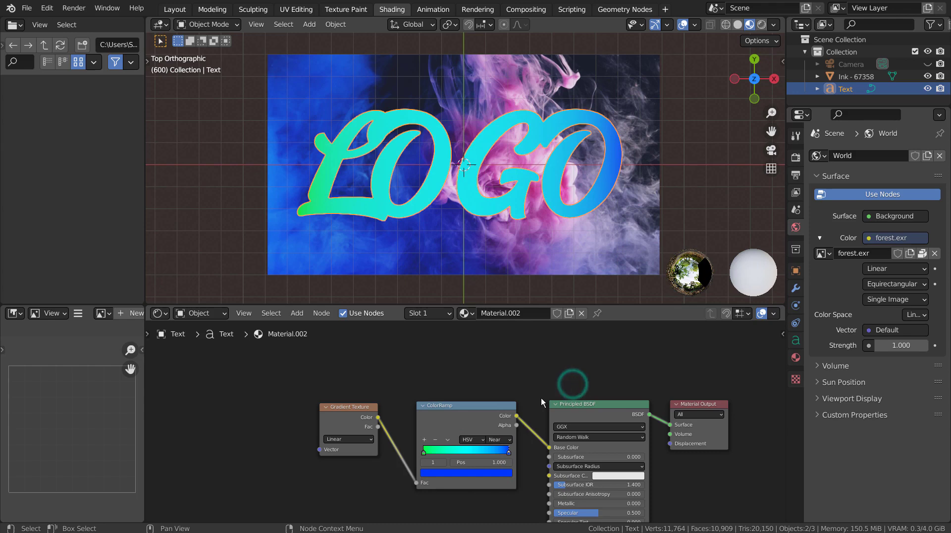
Raise the shader's Metallic to 0.764 and lower Roughness to 0.184
scroll(596, 463, "down", 2)
middle_click_drag(595, 464, 530, 384)
scroll(501, 385, "up", 2)
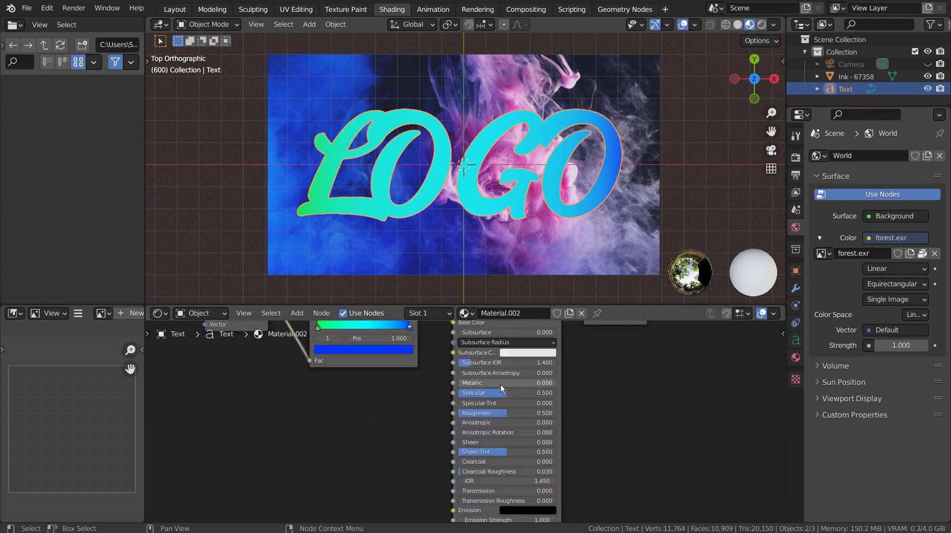
left_click_drag(487, 384, 544, 384)
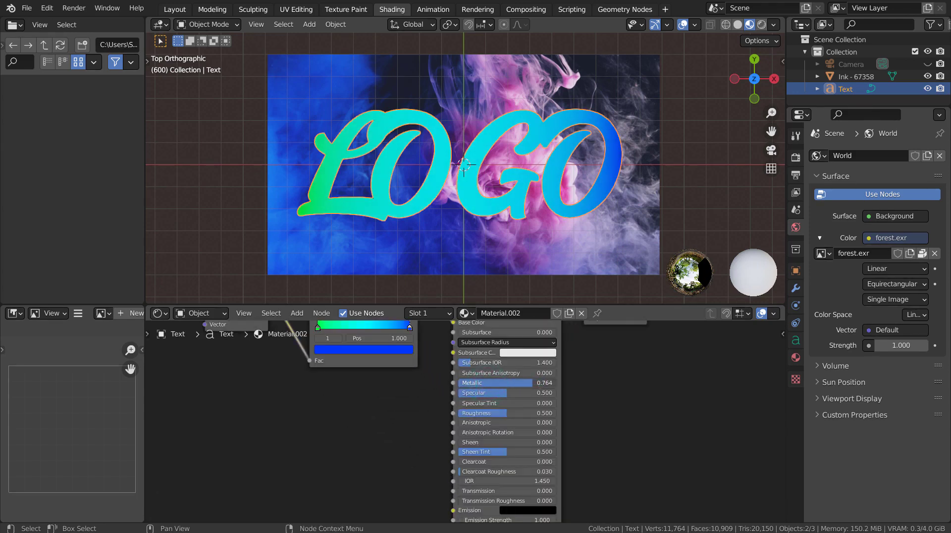
left_click_drag(497, 412, 473, 412)
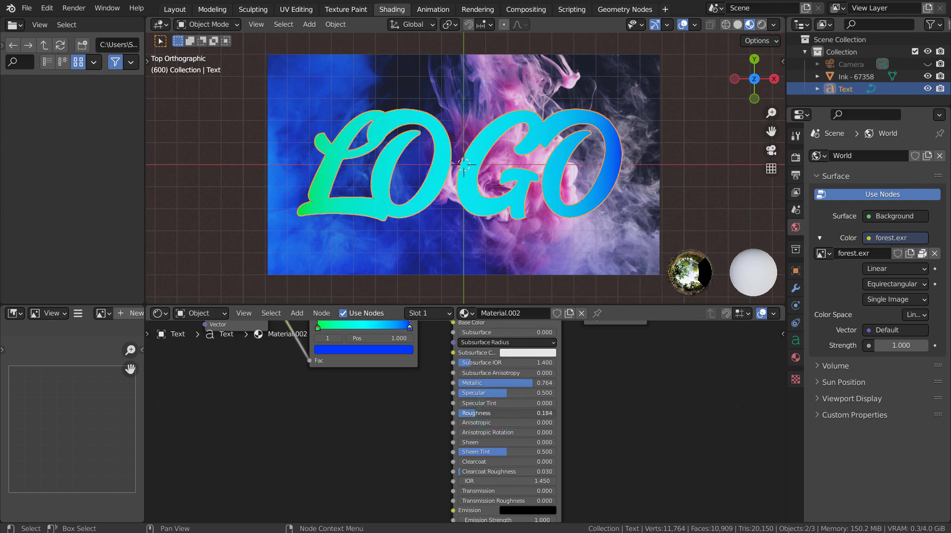
left_click(370, 401)
Insert a Mapping node before the Gradient Texture and set its Z rotation to -91.6°
key("Home")
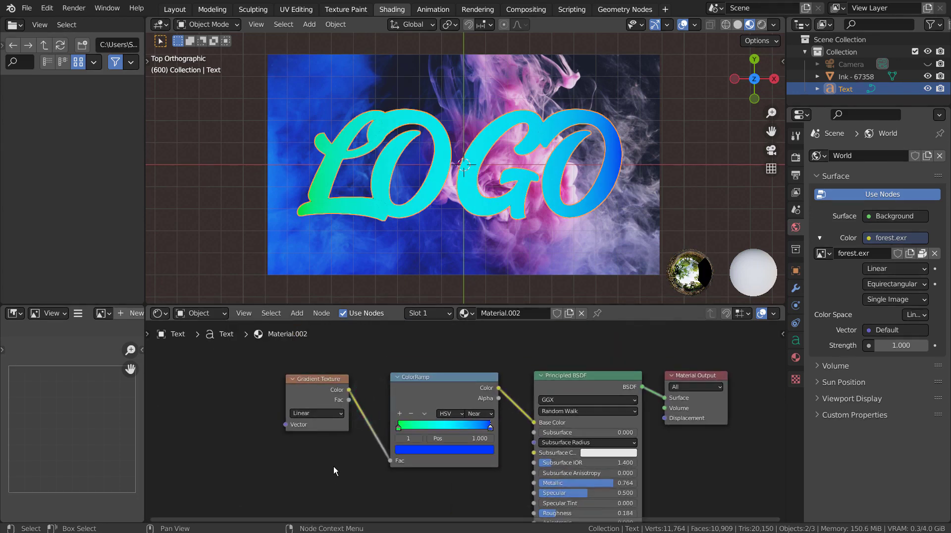
left_click(325, 414)
left_click(311, 398)
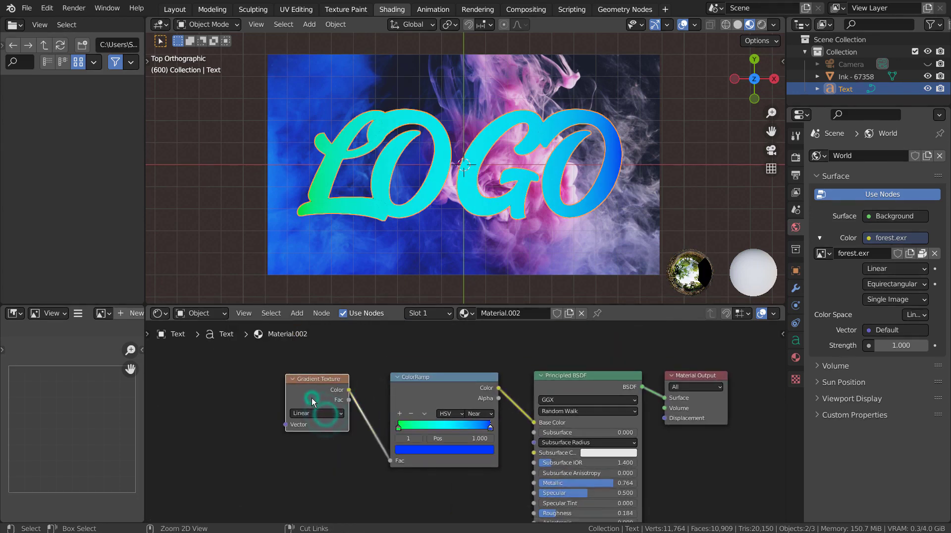
key("ctrl+t")
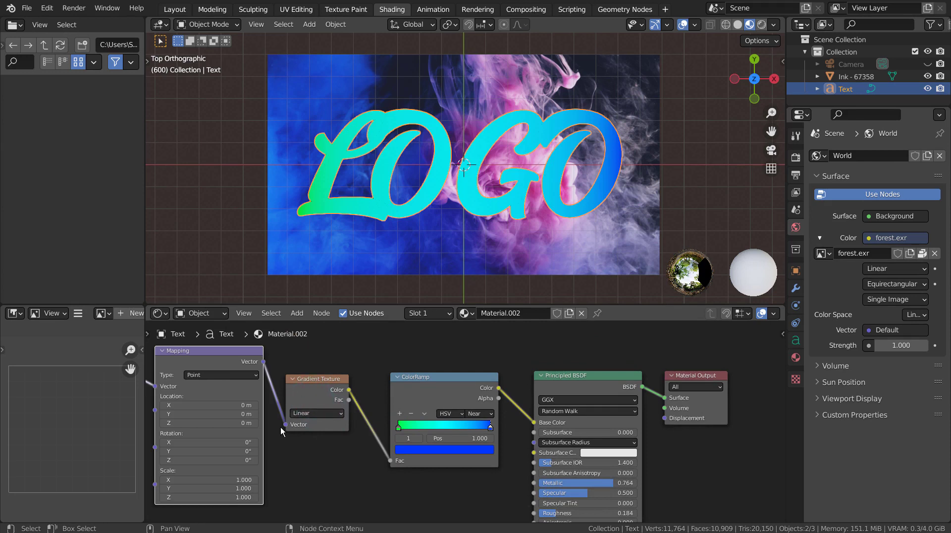
mouse_move(179, 451)
left_mouse_down()
mouse_move(238, 451)
mouse_move(183, 450)
left_mouse_up()
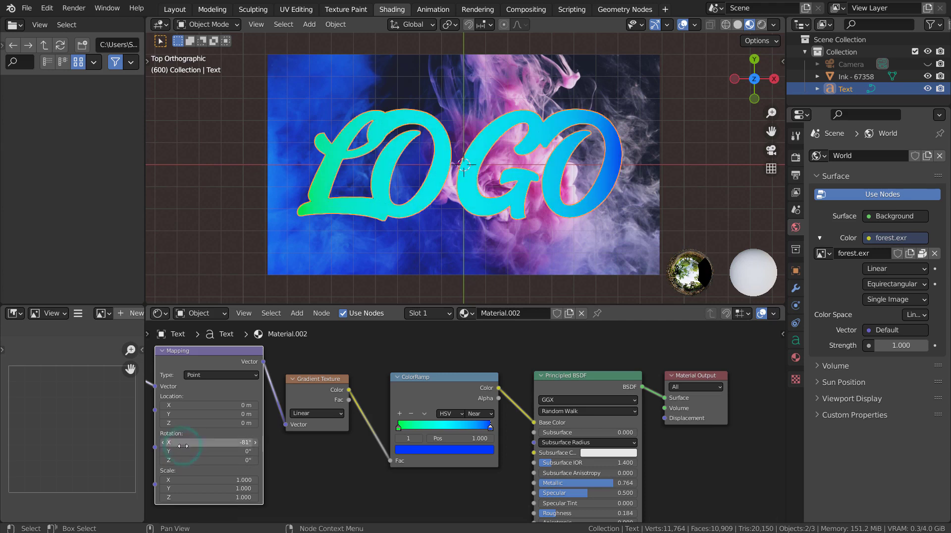
mouse_move(208, 460)
left_mouse_down()
mouse_move(258, 458)
mouse_move(162, 458)
left_mouse_up()
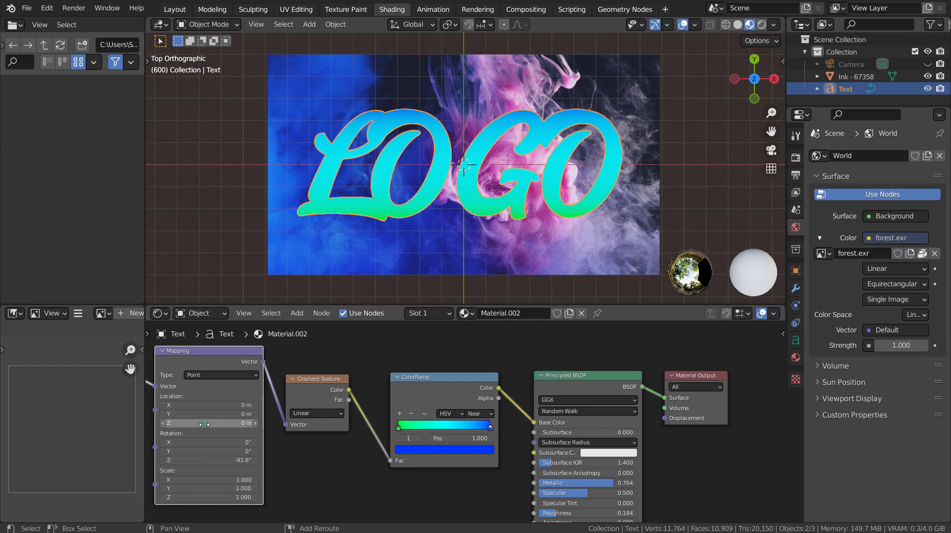
mouse_move(204, 423)
left_mouse_down("shift")
mouse_move(219, 415)
mouse_move(208, 405)
left_mouse_up("shift")
Offset the Mapping Location X to 1.12 m so the LOGO turns solid blue
key("BackSpace")
key("BackSpace")
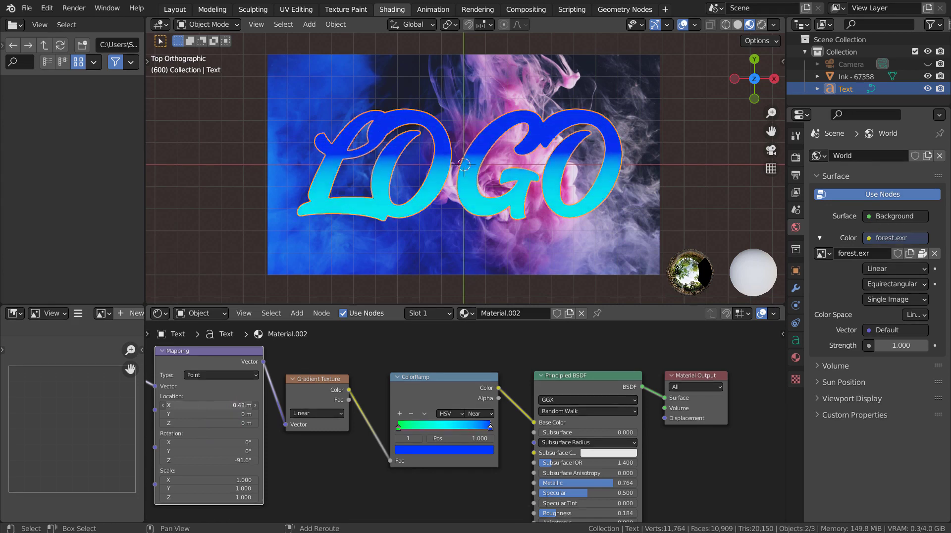
key("BackSpace")
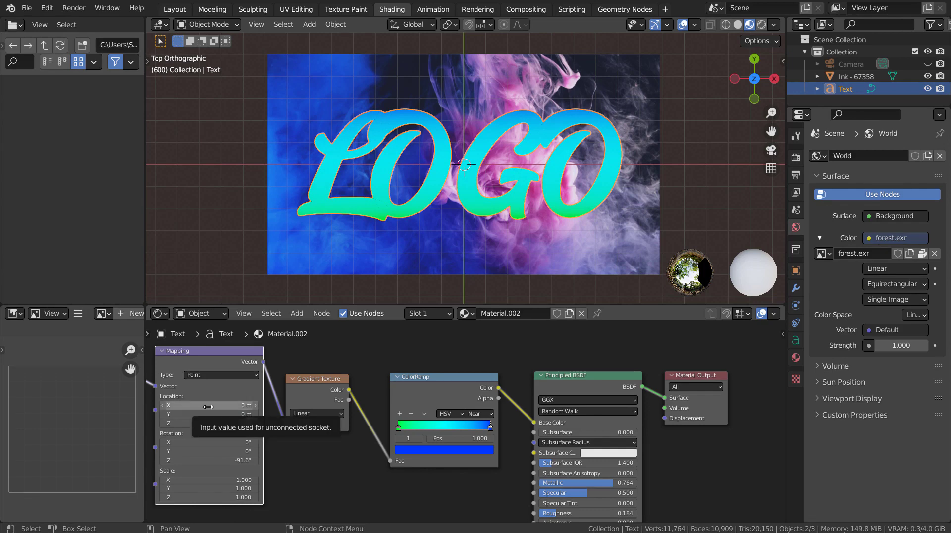
left_click_drag(208, 406, 208, 406)
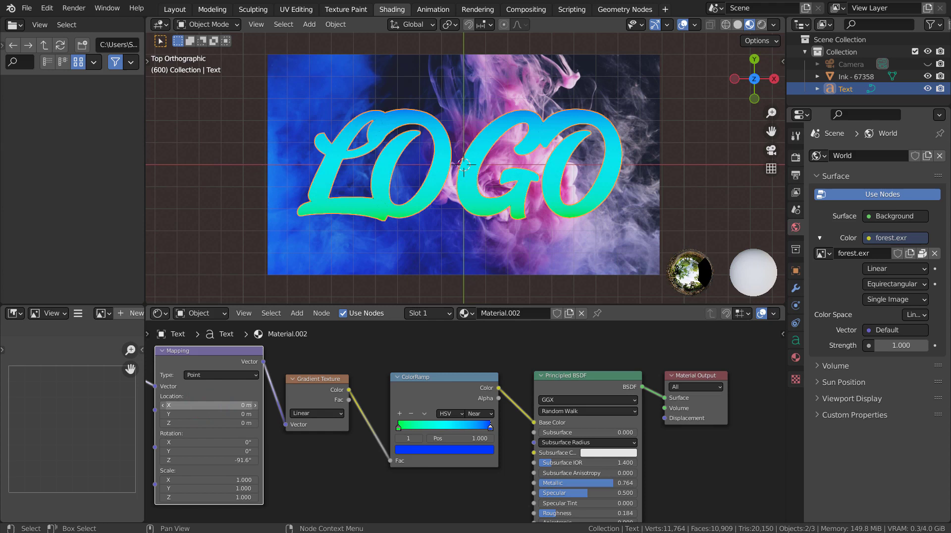
left_click_drag(208, 406, 199, 406)
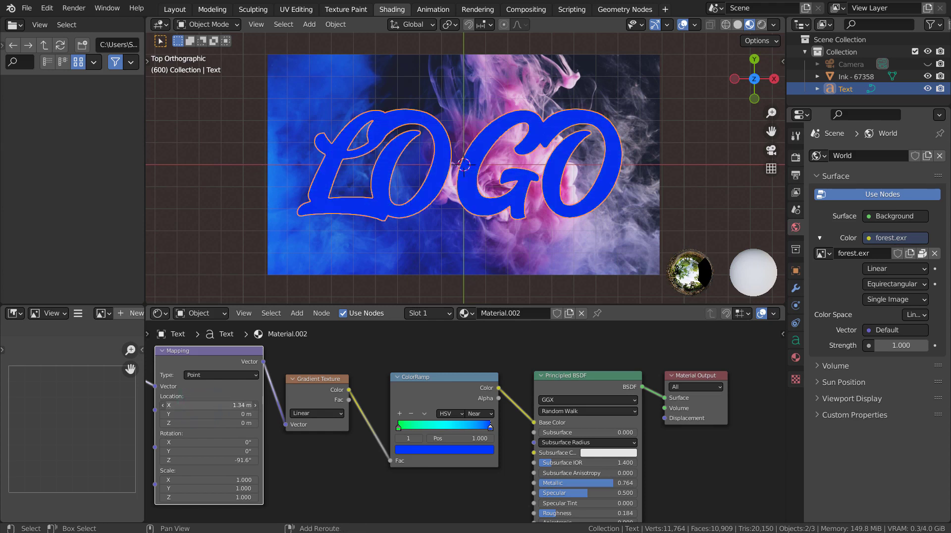
left_click_drag(208, 407, 200, 406)
Keyframe the Mapping location at frames 600 and 750
key("i")
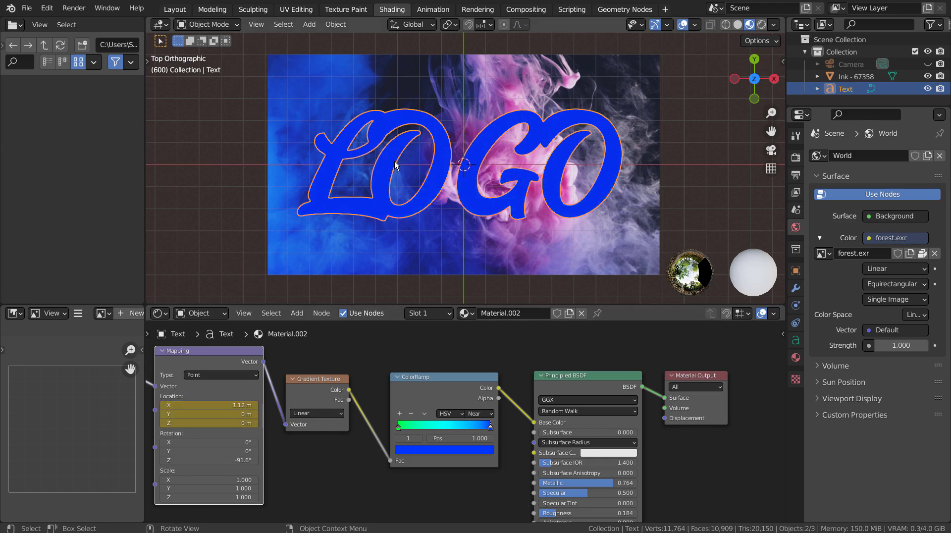
key("shift+Right")
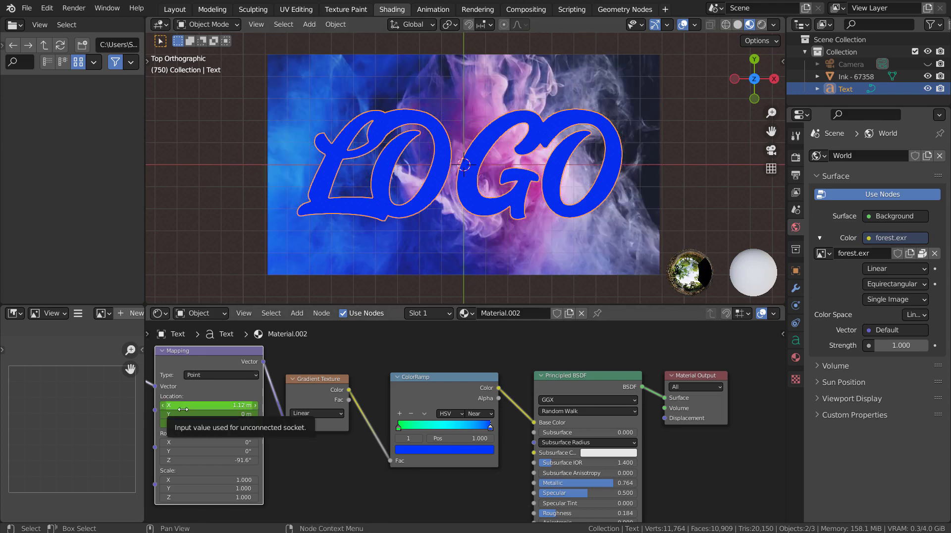
key("i")
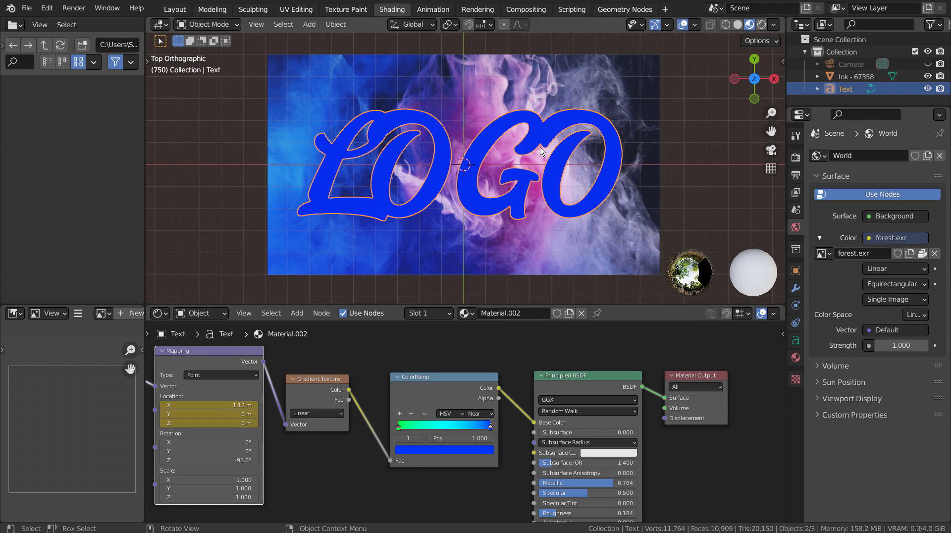
At frame 681, set Mapping Location X to −1.21 m so the LOGO turns green
left_click(183, 10)
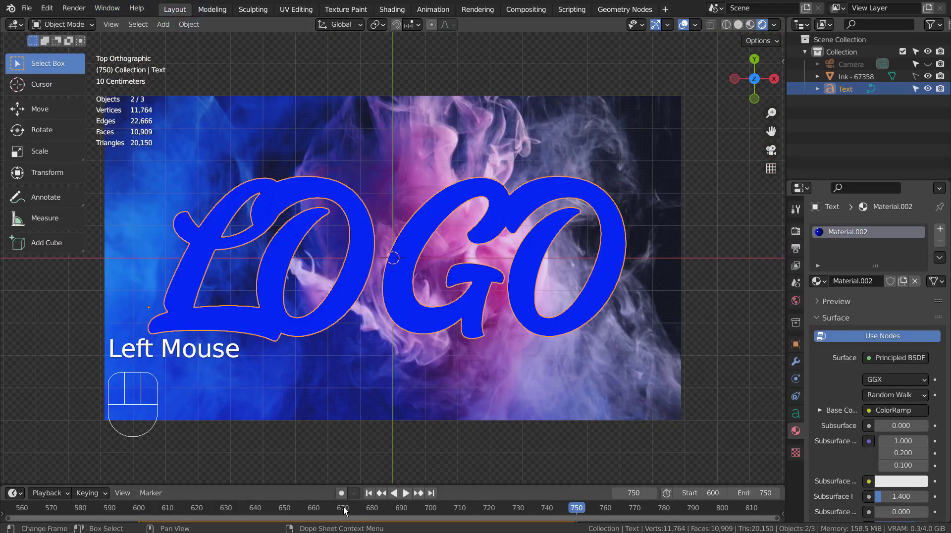
left_click(374, 507)
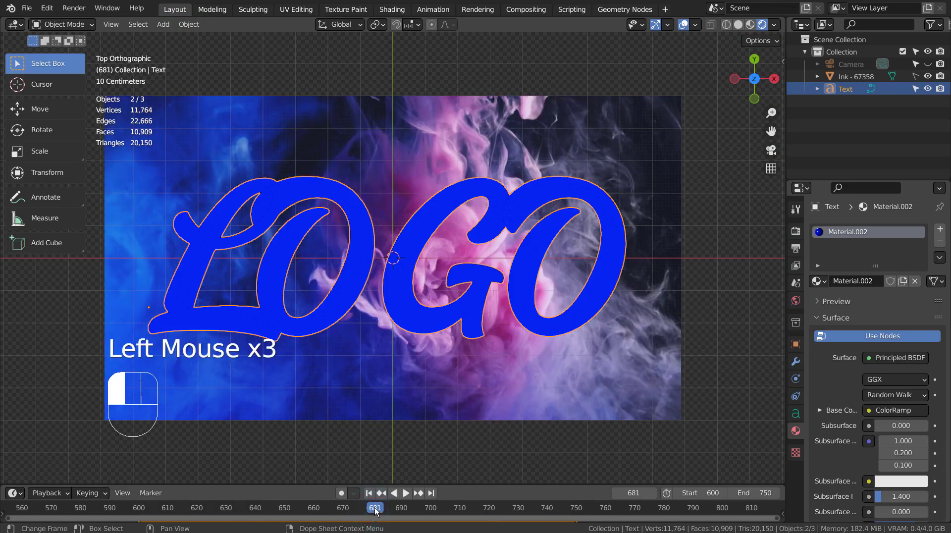
left_click(385, 6)
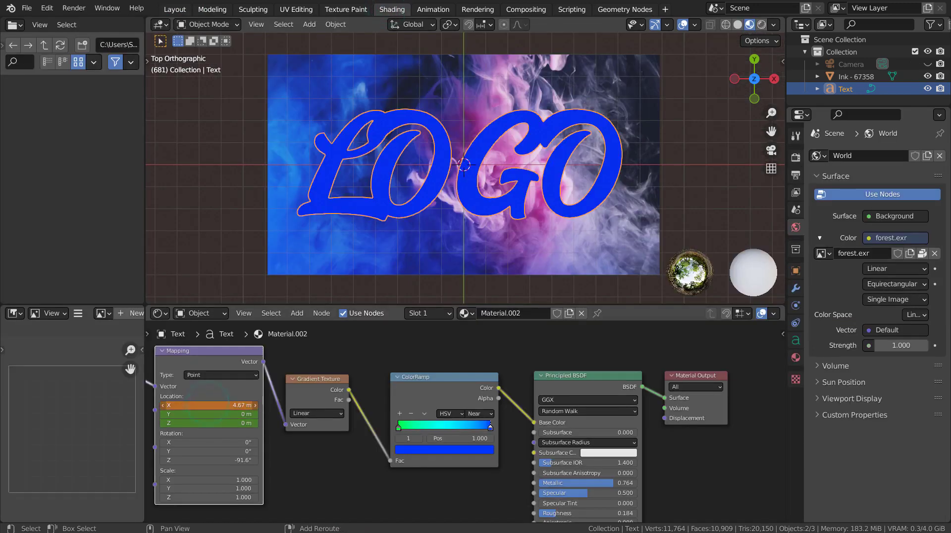
mouse_move(208, 406)
left_mouse_down()
mouse_move(198, 405)
mouse_move(218, 405)
mouse_move(198, 405)
left_mouse_up()
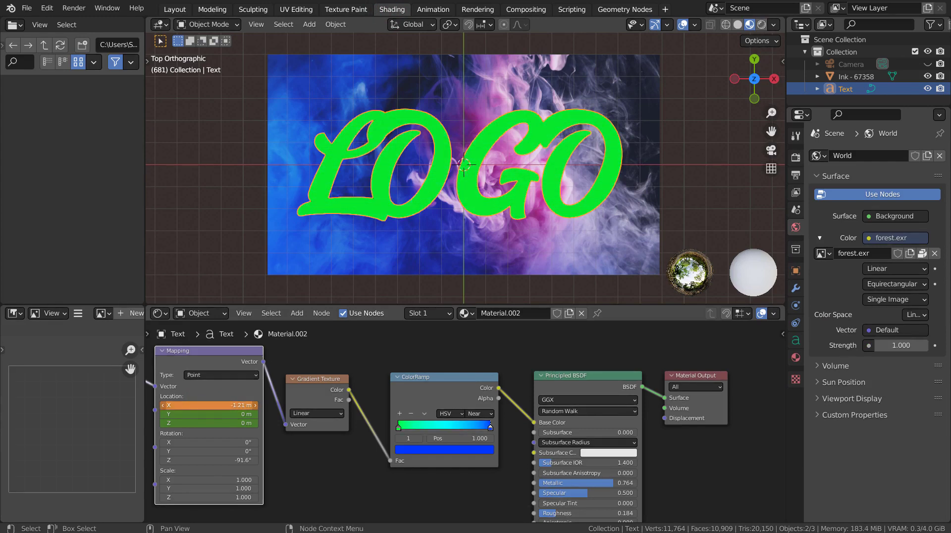
Play the animation in Layout, stop it, and undo back to frame 681
left_click(176, 9)
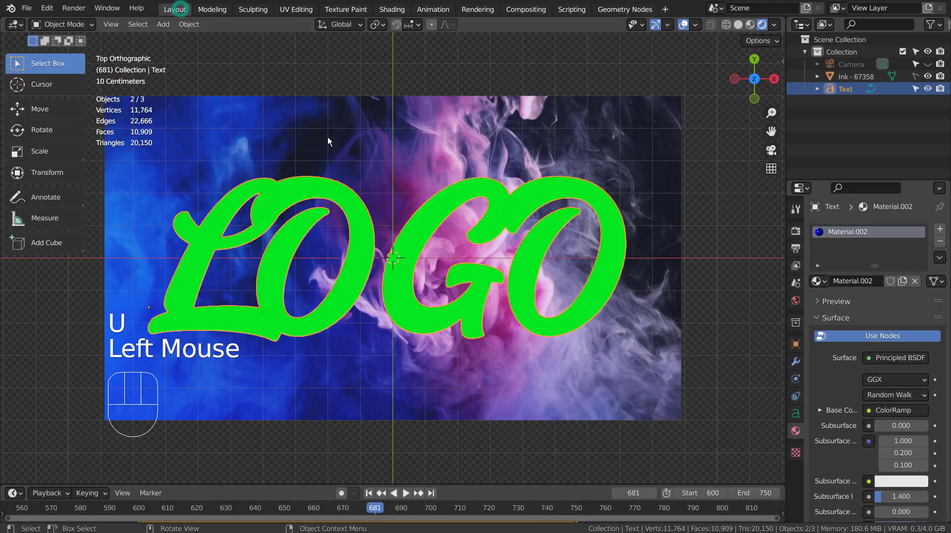
key("space")
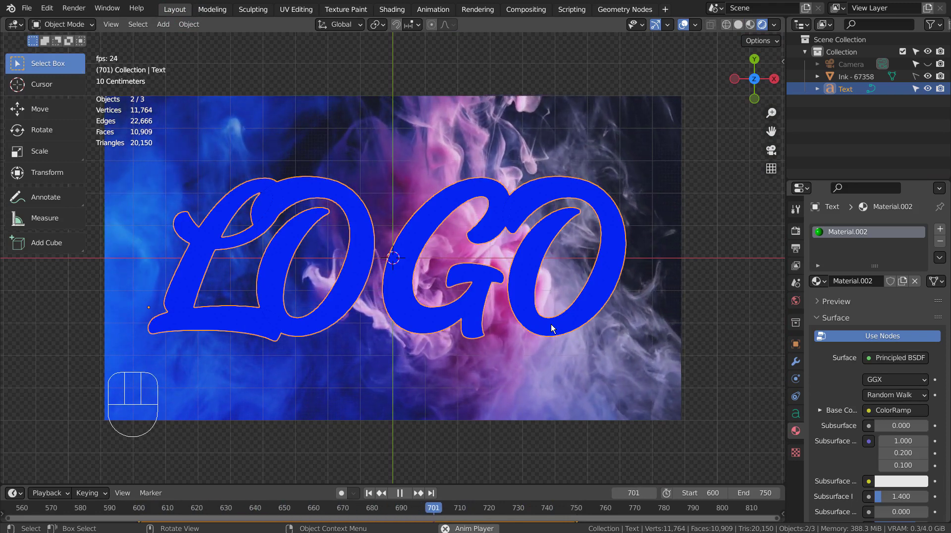
key("space")
key("ctrl+z")
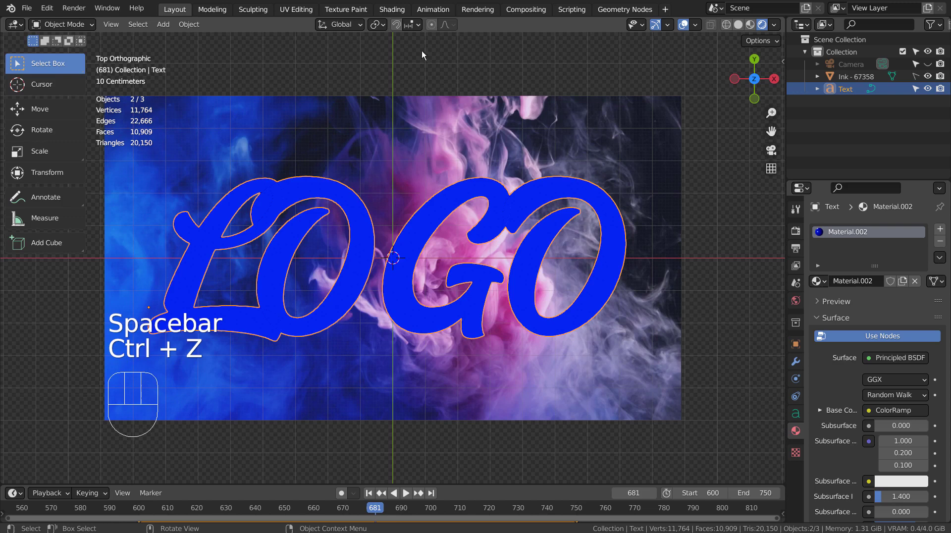
Replay from frame 600 while trialling a different gradient X offset, then discard it and jump to 750
left_click(392, 9)
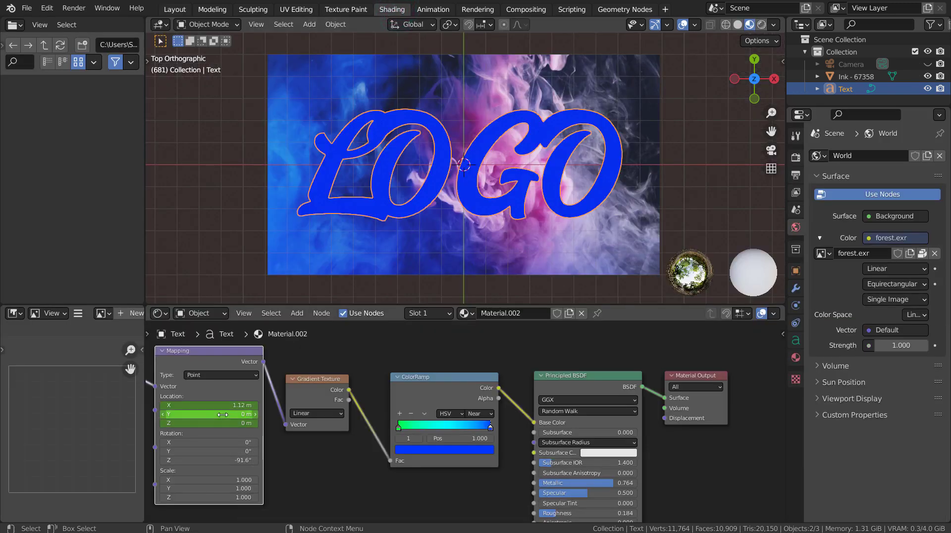
key("shift+Left")
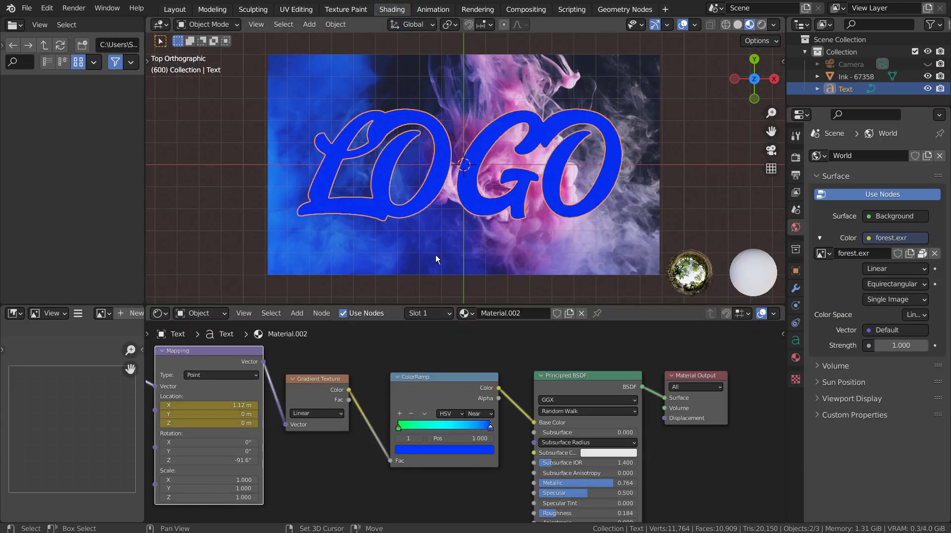
key("space")
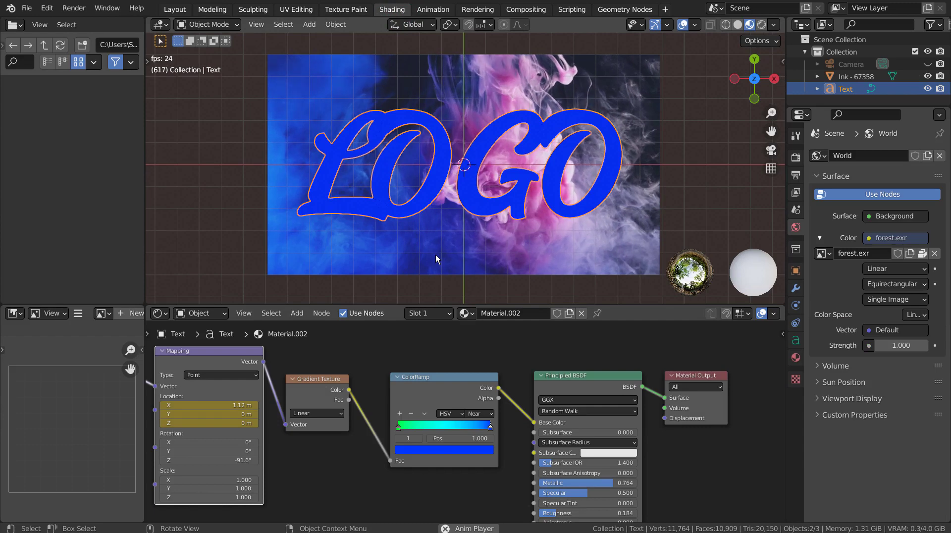
left_click_drag(193, 405, 168, 405)
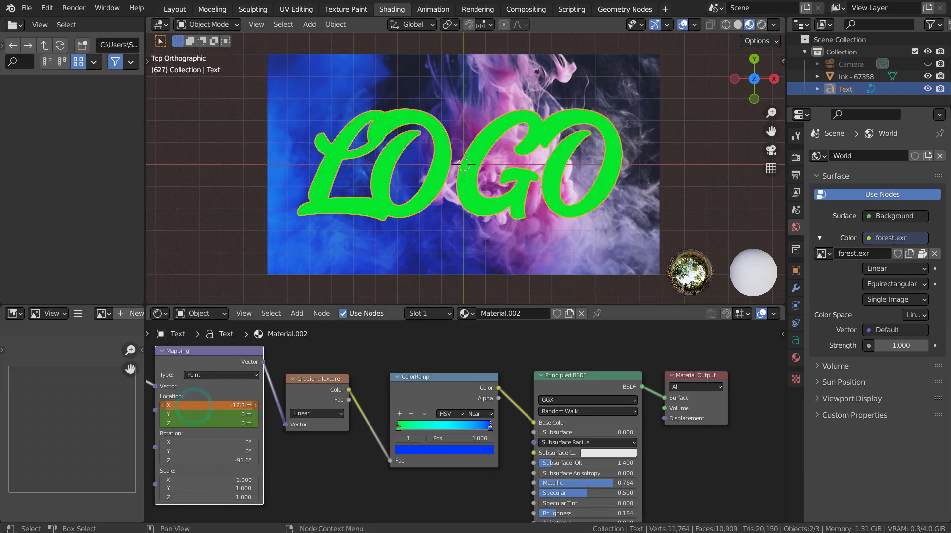
key("Escape")
key("Escape")
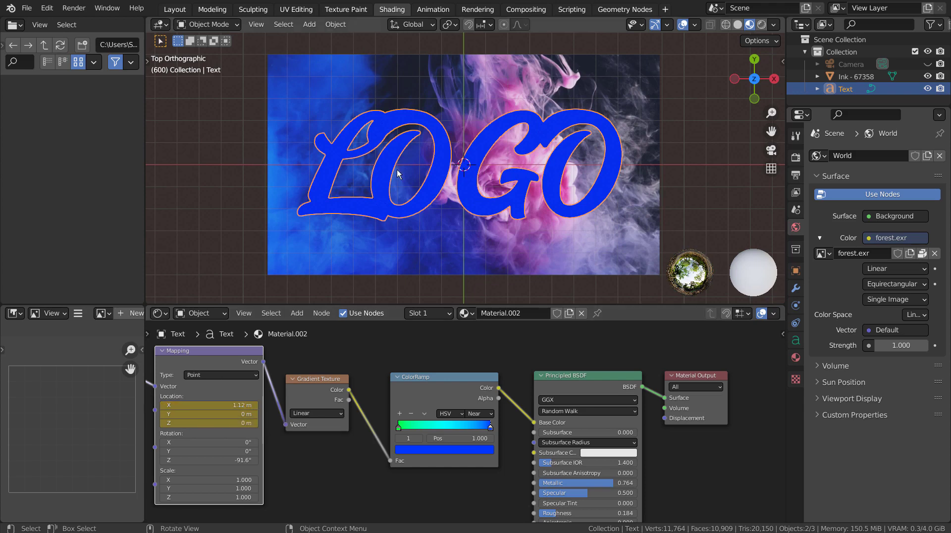
key("Up")
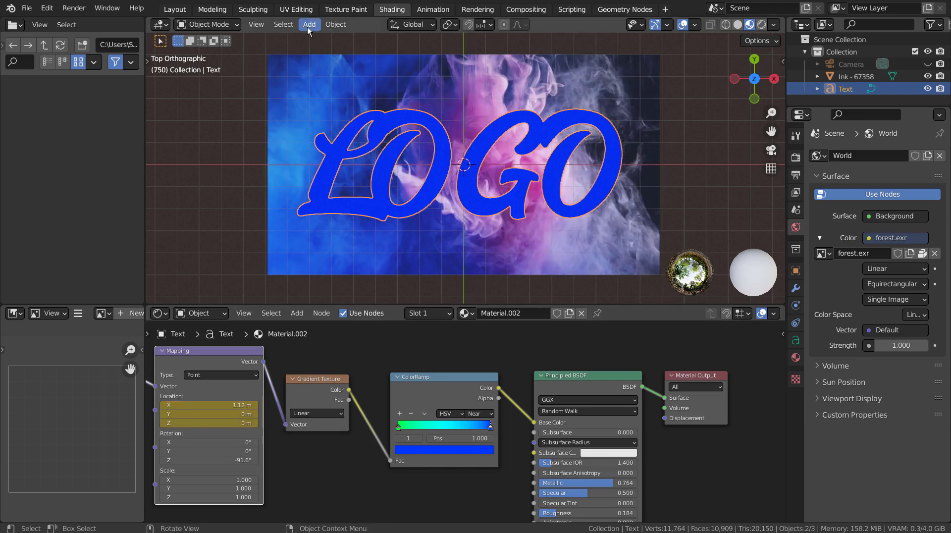
Scrub to around frame 680, nudge the gradient X offset slightly, and play the animation
left_click(175, 10)
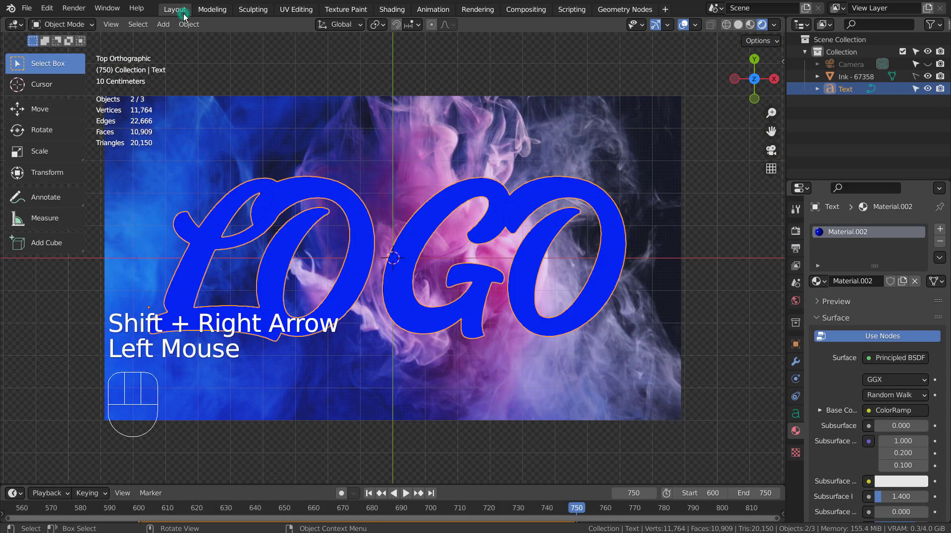
left_click(370, 507)
left_click_drag(370, 507, 369, 507)
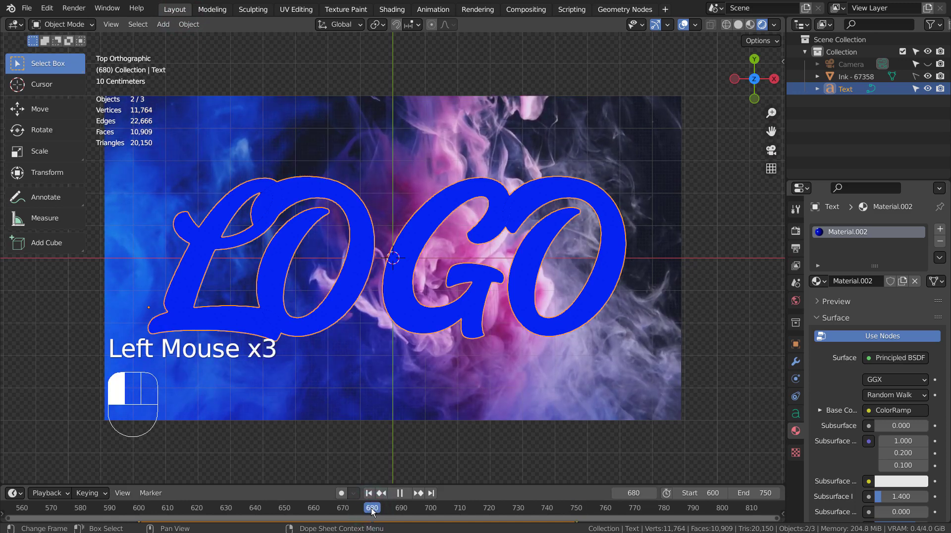
left_click(392, 9)
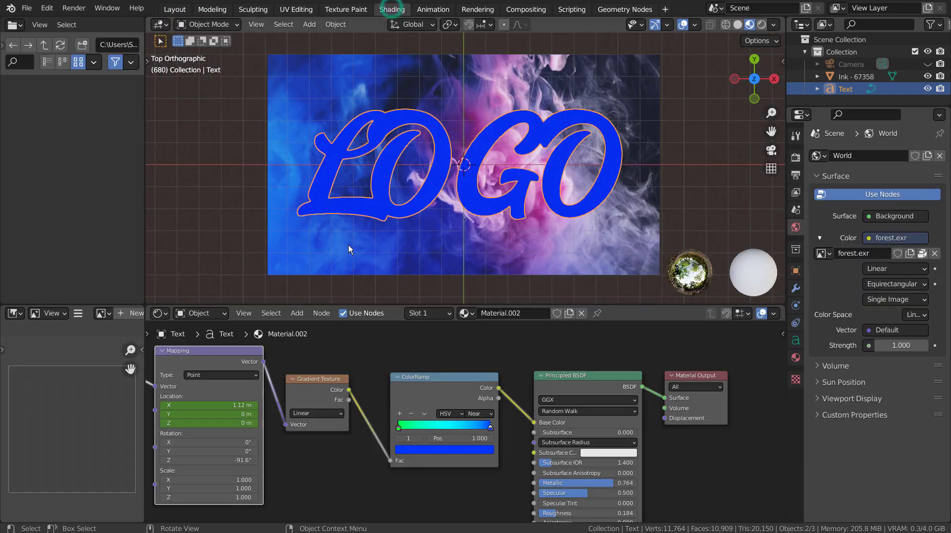
mouse_move(223, 407)
left_mouse_down()
mouse_move(238, 407)
mouse_move(198, 407)
left_mouse_up()
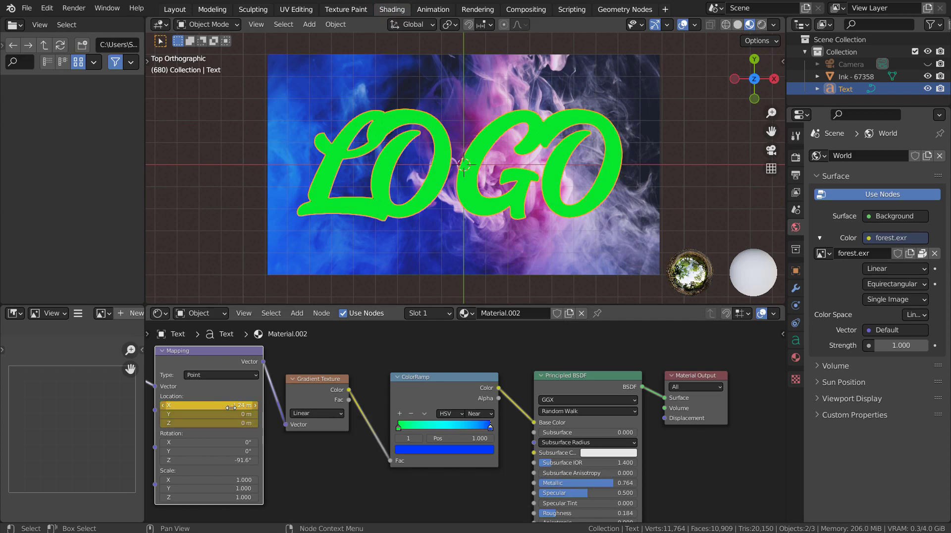
key("space")
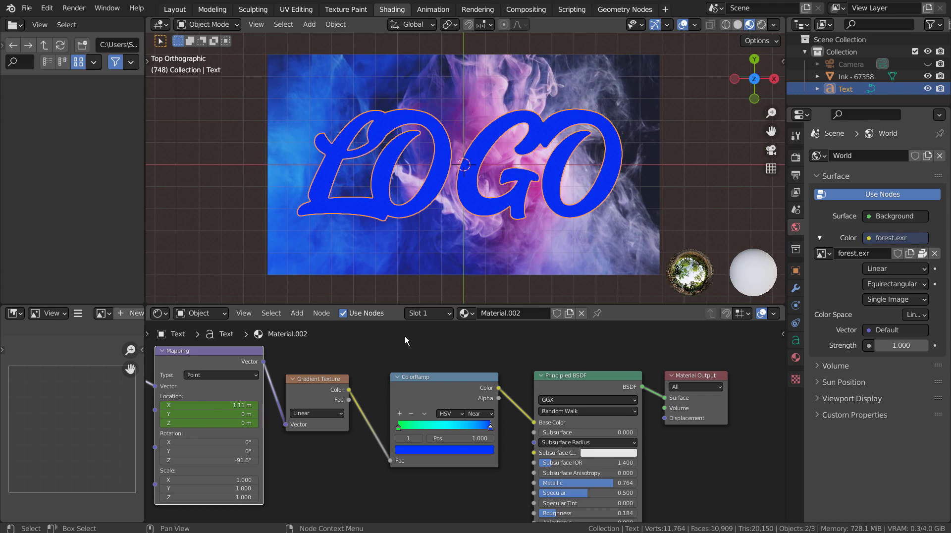
Return to frame 600 in Layout and play the LOGO colour animation
left_click(179, 10)
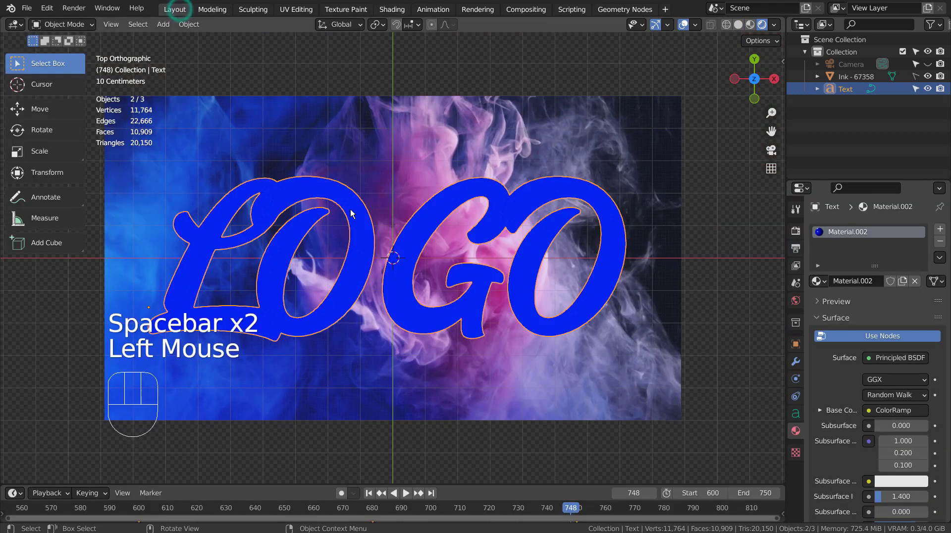
key("shift+Left")
key("space")
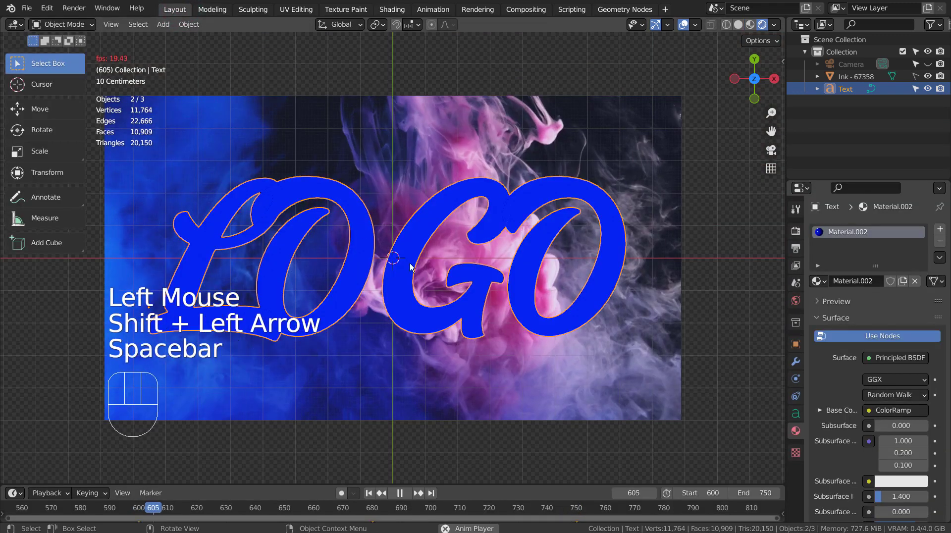